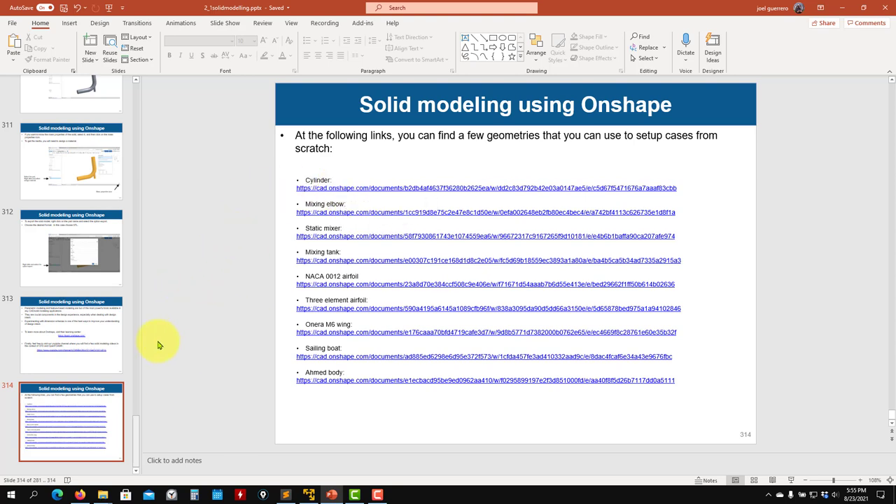
# Step: Switch to the Firefox browser, open the goa_openfoam_cylinder document and view its nested boxes from above
pyautogui.click(81, 495)
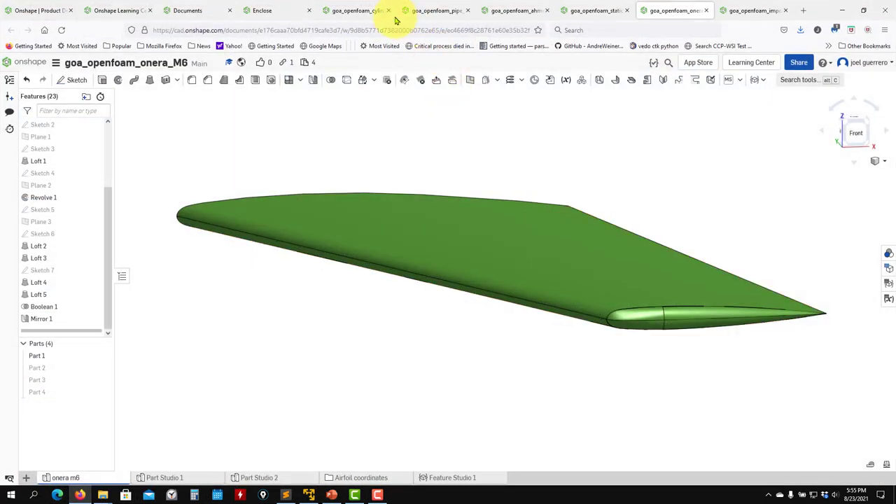
pyautogui.click(357, 11)
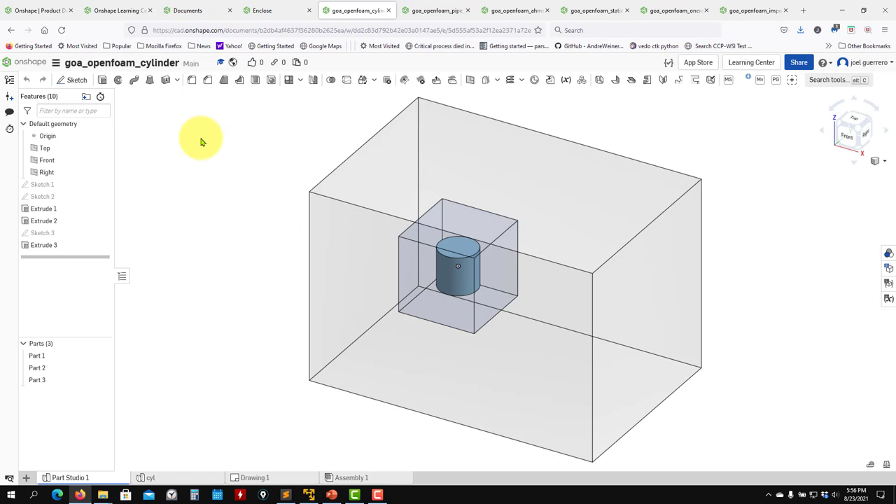
pyautogui.moveTo(240, 226); pyautogui.dragTo(180, 347, button='right')
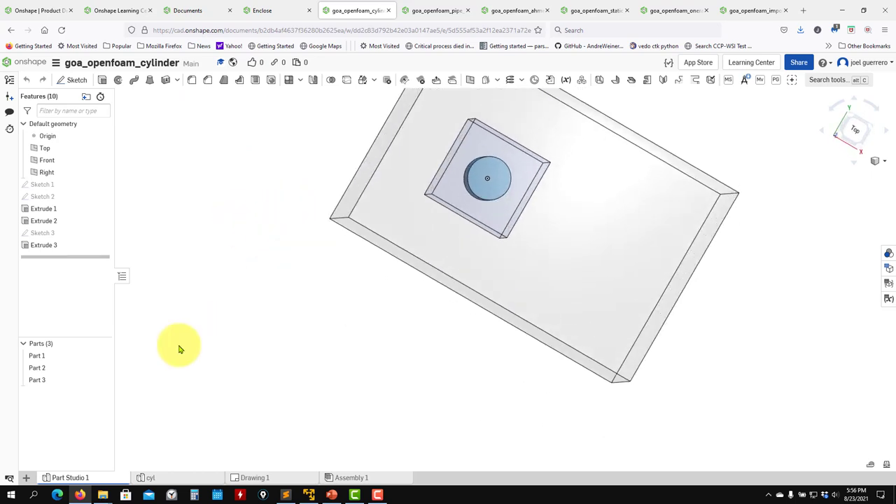
# Step: Hide Part 3 and Part 2 and inspect the isolated cylinder up close
pyautogui.click(102, 382)
pyautogui.click(105, 366)
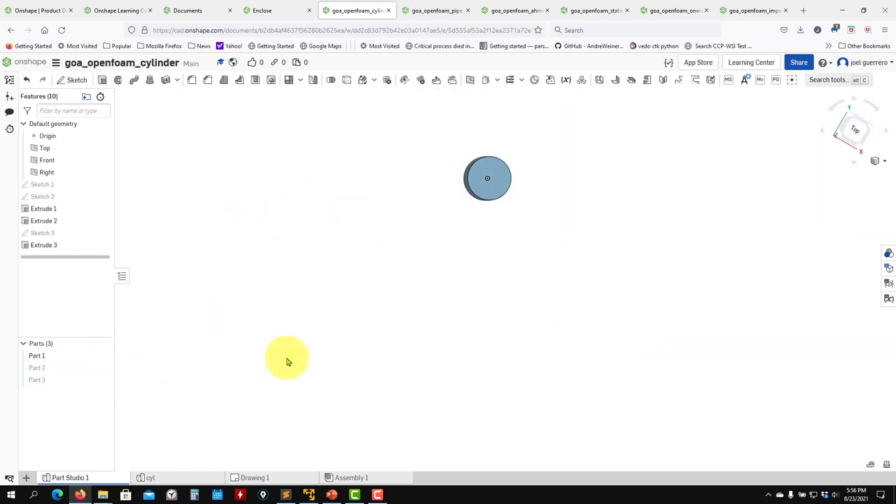
pyautogui.moveTo(286, 360); pyautogui.dragTo(458, 319, button='right')
pyautogui.scroll(-2, 586, 285)
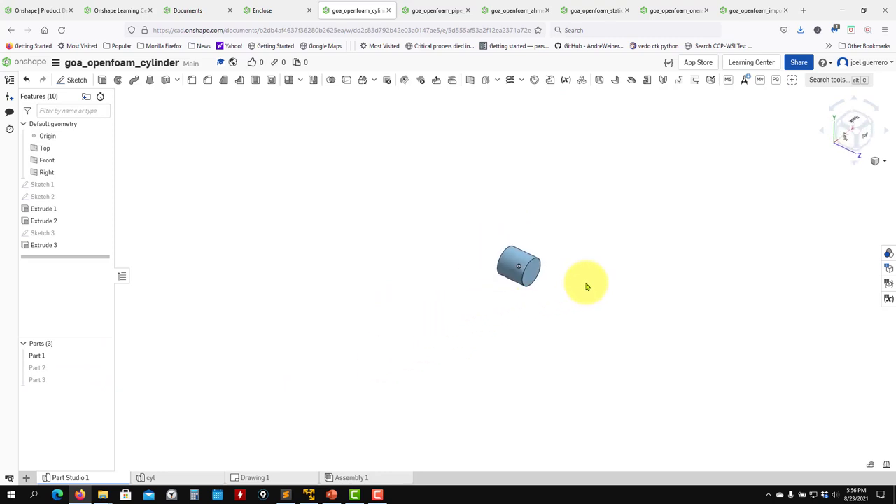
pyautogui.scroll(4, 584, 283)
pyautogui.moveTo(548, 267); pyautogui.dragTo(631, 318, button='middle')
pyautogui.scroll(2, 632, 318)
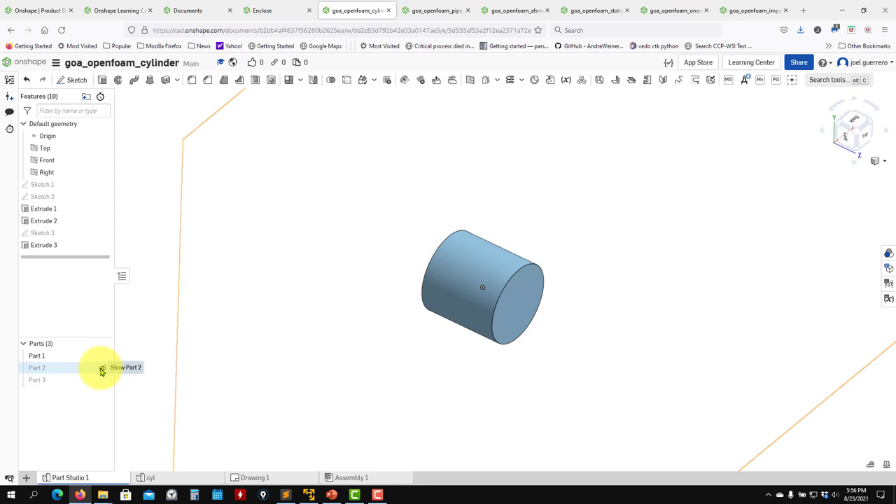
# Step: Show Part 2 and Part 3 again and examine the cylinder inside both boxes
pyautogui.click(102, 369)
pyautogui.scroll(2, 231, 371)
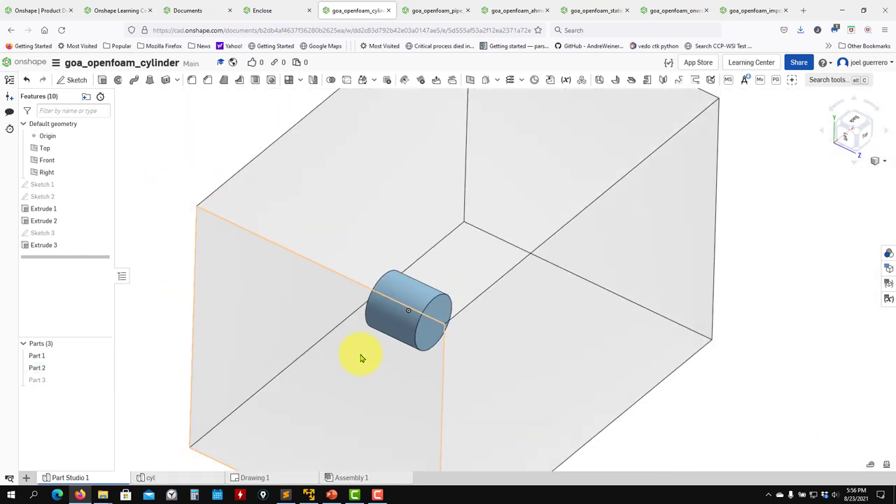
pyautogui.scroll(-5, 368, 357)
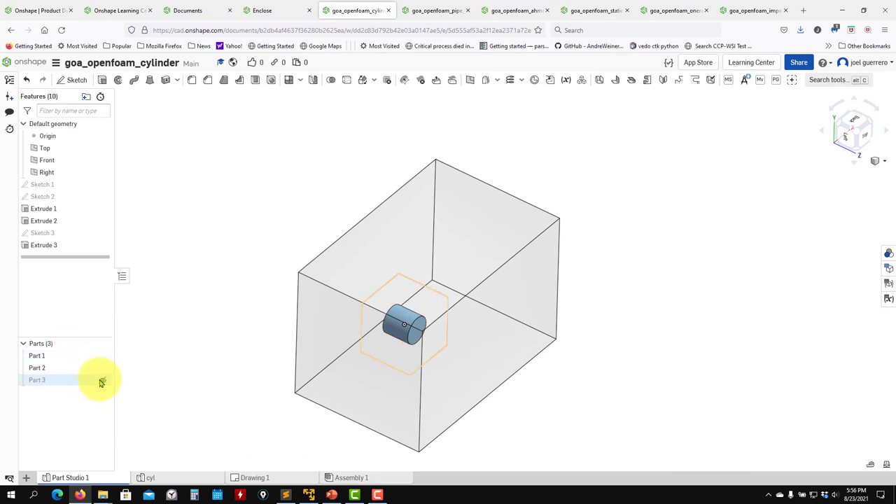
pyautogui.click(101, 382)
pyautogui.moveTo(320, 384); pyautogui.dragTo(494, 335, button='right')
pyautogui.moveTo(514, 301); pyautogui.dragTo(259, 334, button='right')
pyautogui.scroll(5, 251, 329)
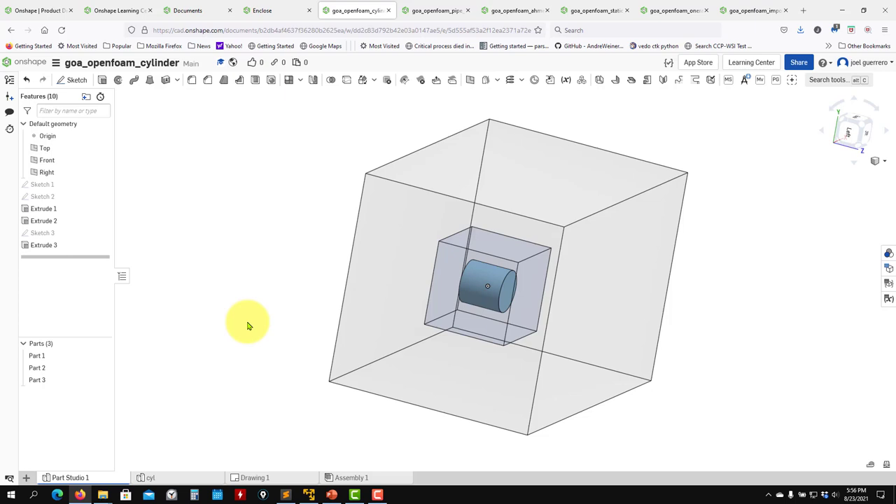
pyautogui.moveTo(197, 315); pyautogui.dragTo(133, 312, button='middle')
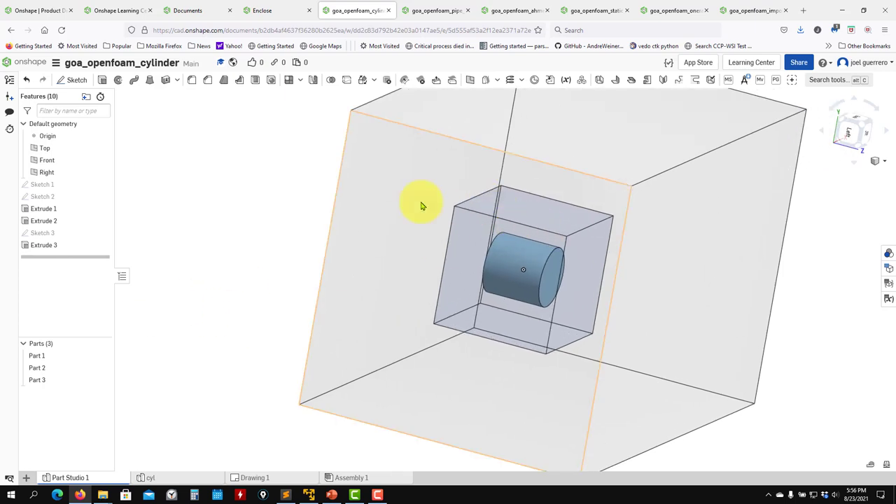
pyautogui.scroll(-2, 252, 299)
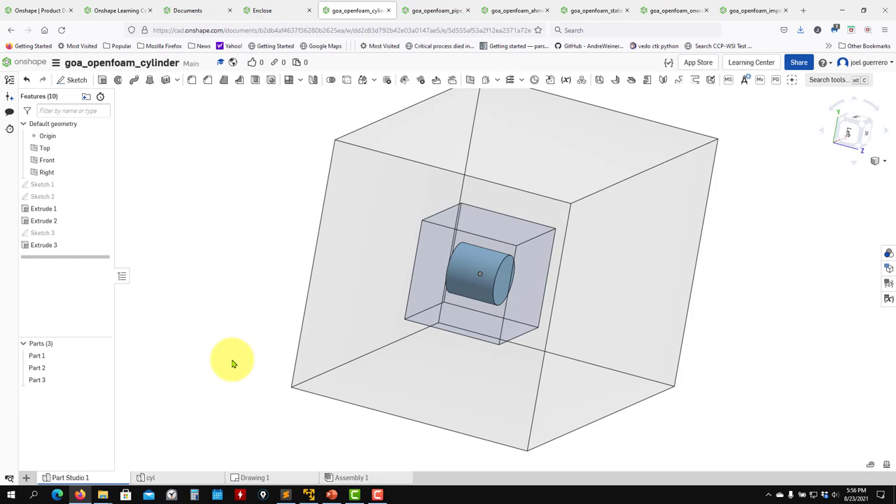
# Step: Check the coordinates at opposite corners of the outer domain box and view the whole domain
pyautogui.click(290, 387)
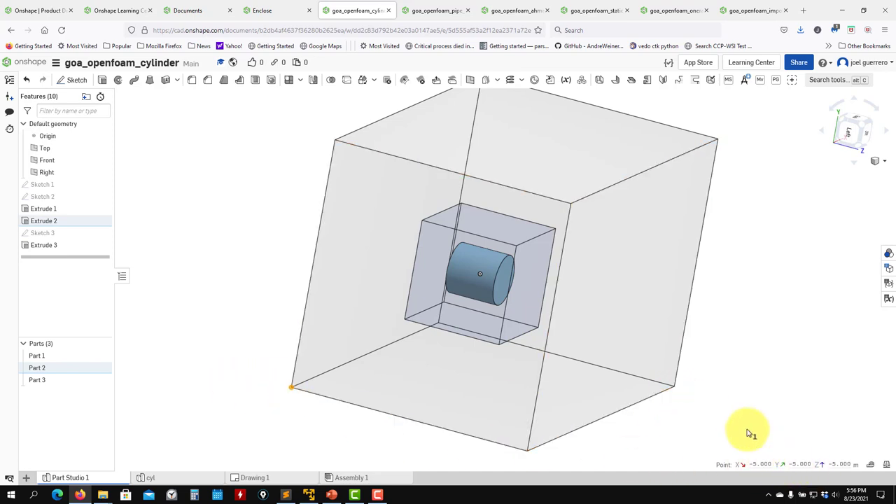
pyautogui.click(721, 379)
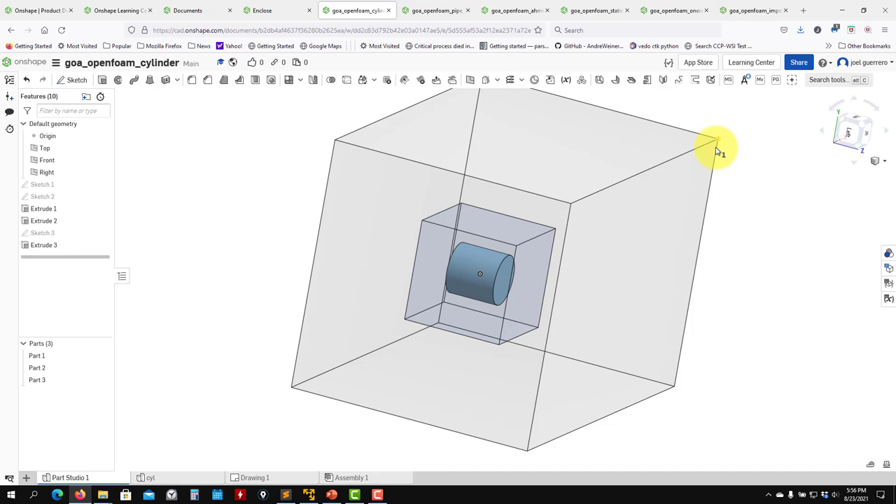
pyautogui.click(716, 147)
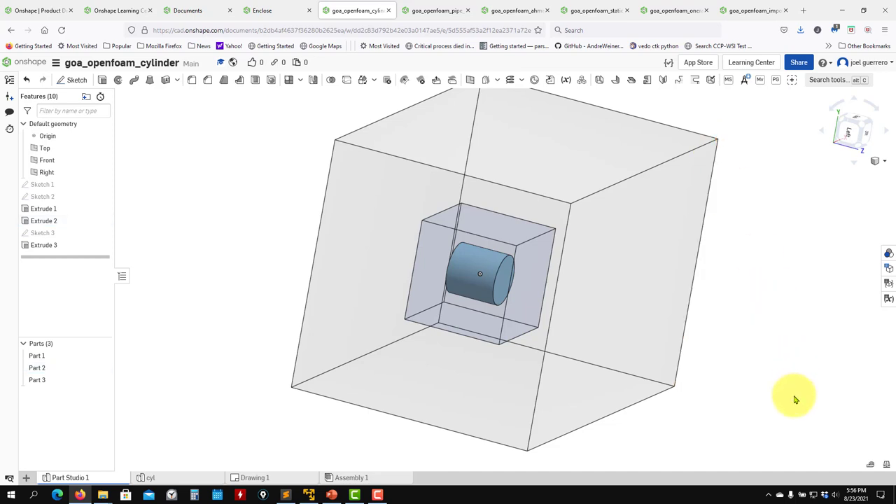
pyautogui.moveTo(670, 363); pyautogui.dragTo(618, 382, button='middle')
pyautogui.moveTo(644, 366); pyautogui.dragTo(608, 385, button='right')
pyautogui.scroll(2, 616, 396)
pyautogui.scroll(-5, 616, 395)
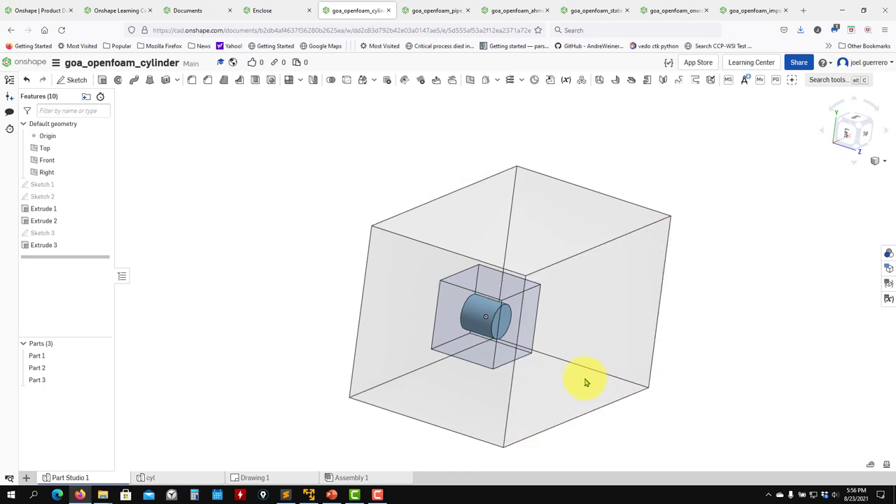
pyautogui.moveTo(707, 279)
pyautogui.mouseDown(button='right')
pyautogui.moveTo(688, 272)
pyautogui.moveTo(710, 279)
pyautogui.mouseUp(button='right')
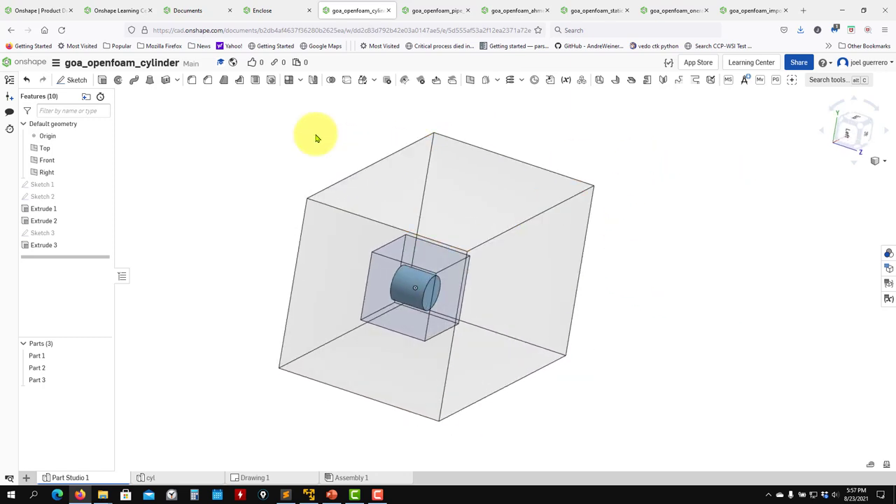
# Step: View the goa_openfoam_pipe_mixing_elbow document and examine the Ahmed body and its domain in goa_openfoam_ahmed_v2
pyautogui.click(435, 11)
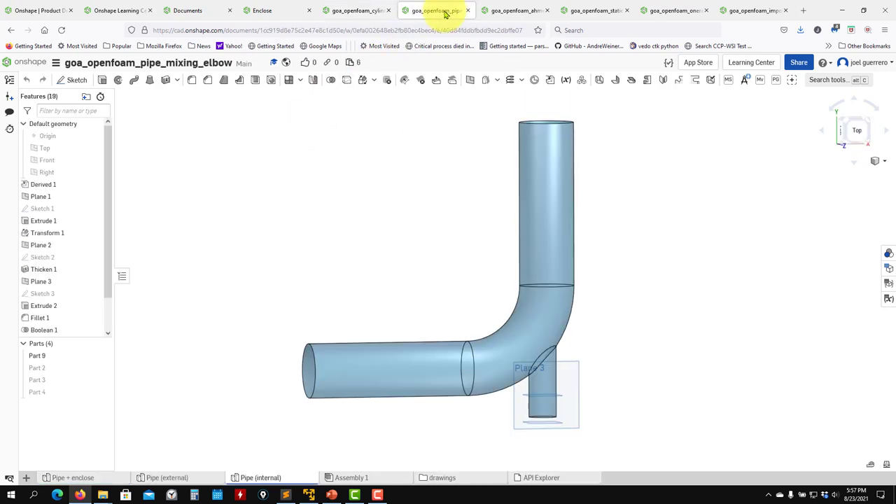
pyautogui.click(509, 11)
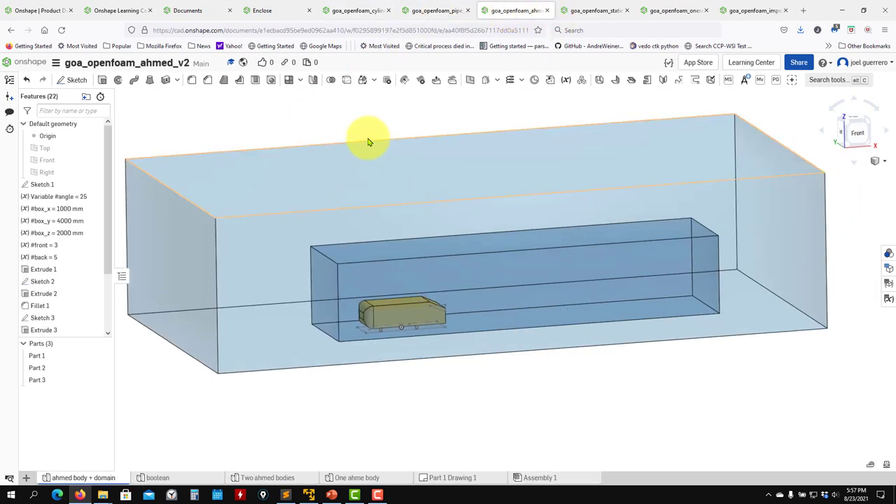
pyautogui.moveTo(365, 141); pyautogui.dragTo(493, 389, button='right')
pyautogui.moveTo(576, 403); pyautogui.dragTo(478, 364, button='right')
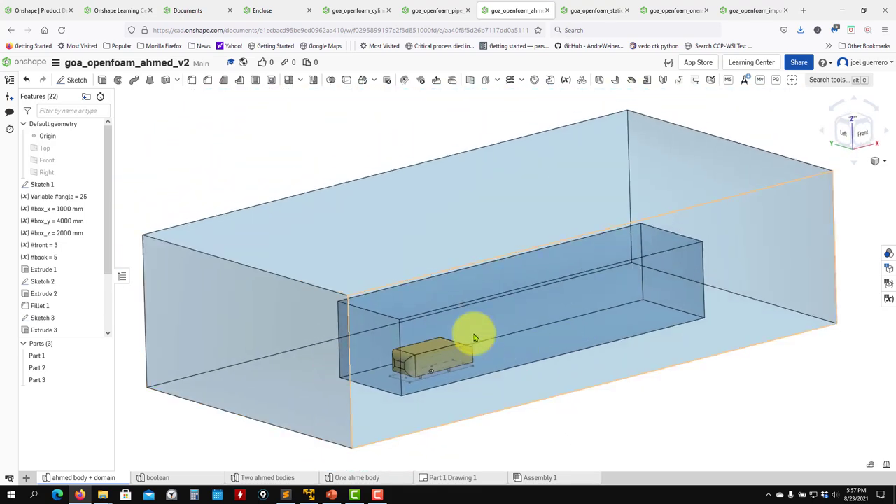
pyautogui.moveTo(475, 338); pyautogui.dragTo(409, 333, button='middle')
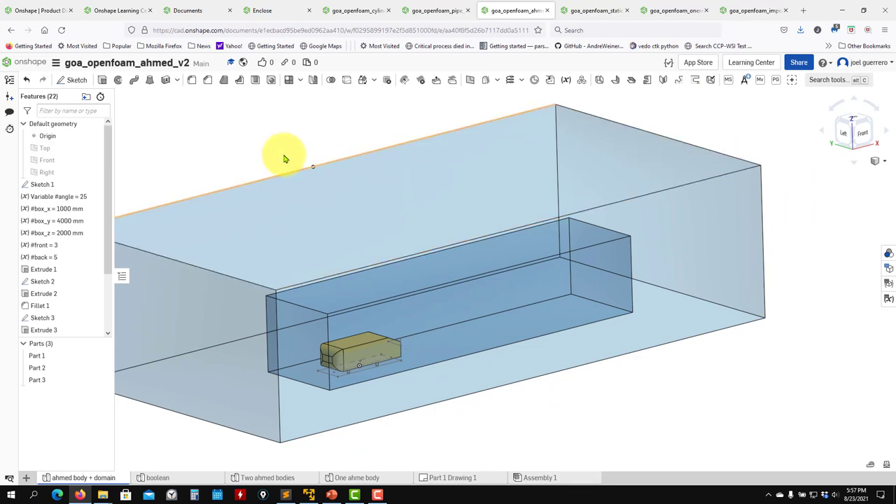
pyautogui.moveTo(361, 160); pyautogui.dragTo(397, 161, button='middle')
pyautogui.moveTo(193, 145); pyautogui.dragTo(260, 160, button='middle')
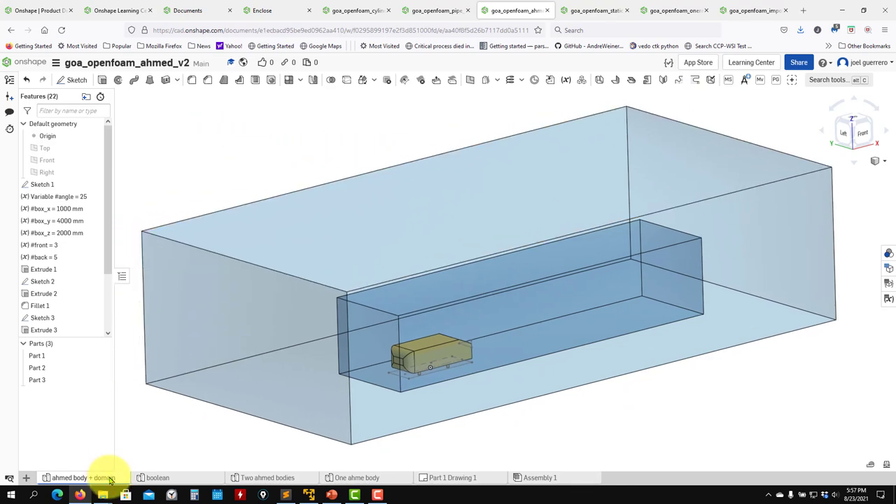
# Step: Copy the NACA 0012 airfoil link from the PowerPoint slide and open it in a new Firefox tab
pyautogui.click(80, 495)
pyautogui.click(375, 285)
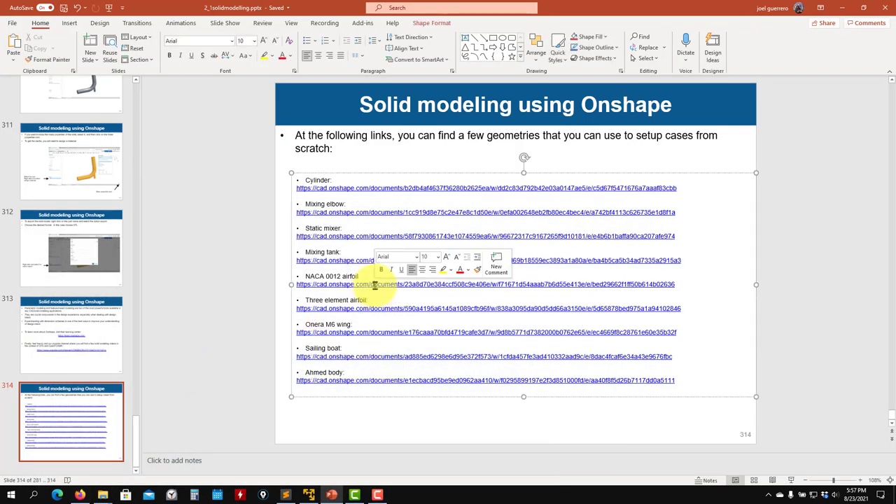
pyautogui.tripleClick(374, 285)
pyautogui.hotkey('ctrl', 'c')
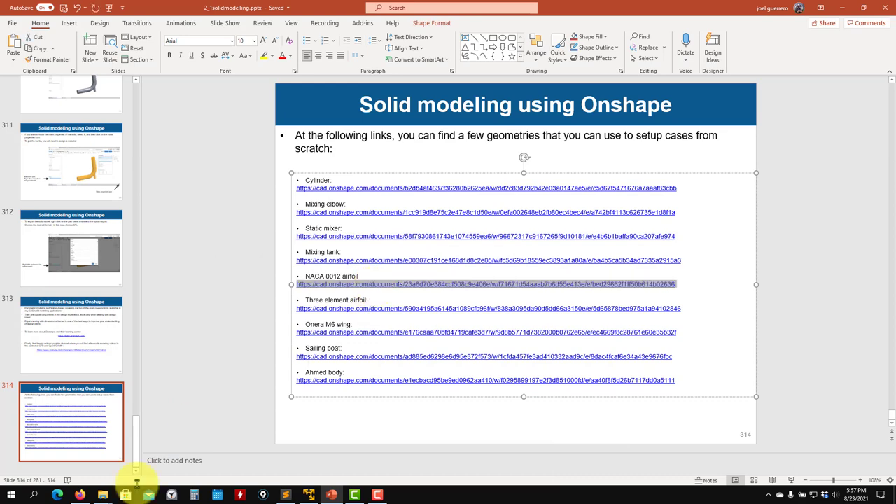
pyautogui.click(80, 495)
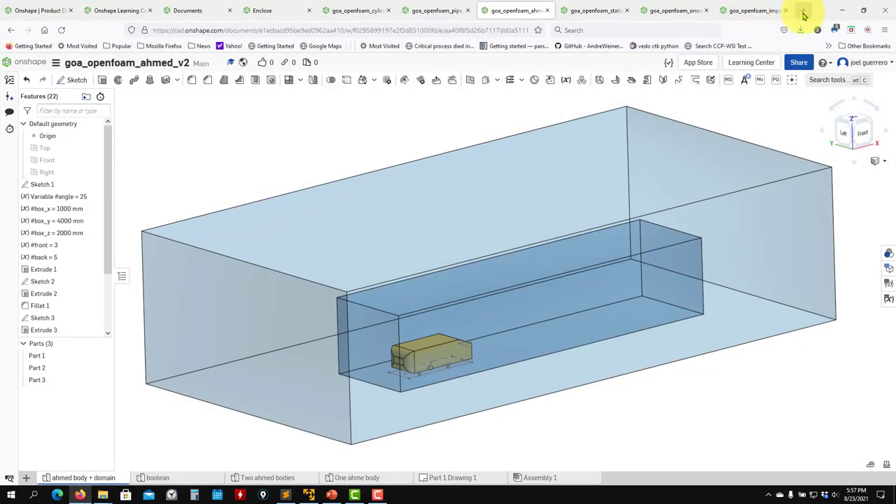
pyautogui.click(804, 15)
pyautogui.hotkey('ctrl', 'v')
pyautogui.press('Return')
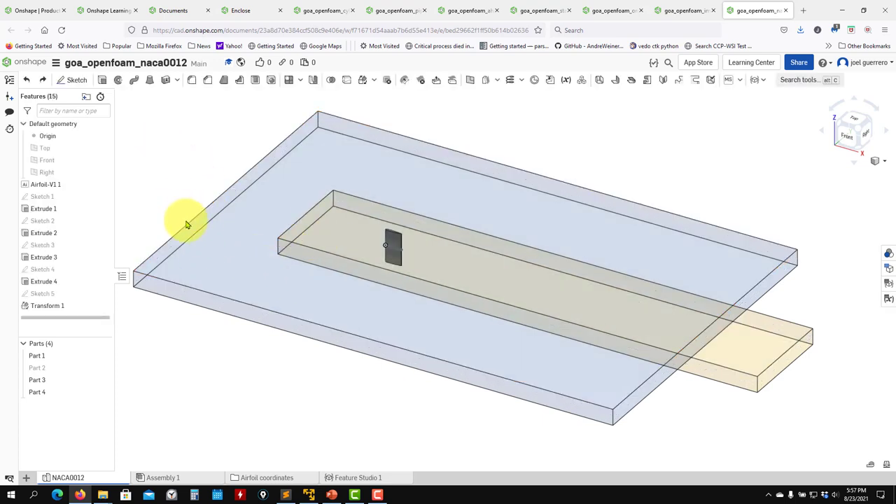
# Step: Examine the NACA 0012 domain boxes from several angles, ending in the Top view
pyautogui.moveTo(198, 233); pyautogui.dragTo(242, 242, button='middle')
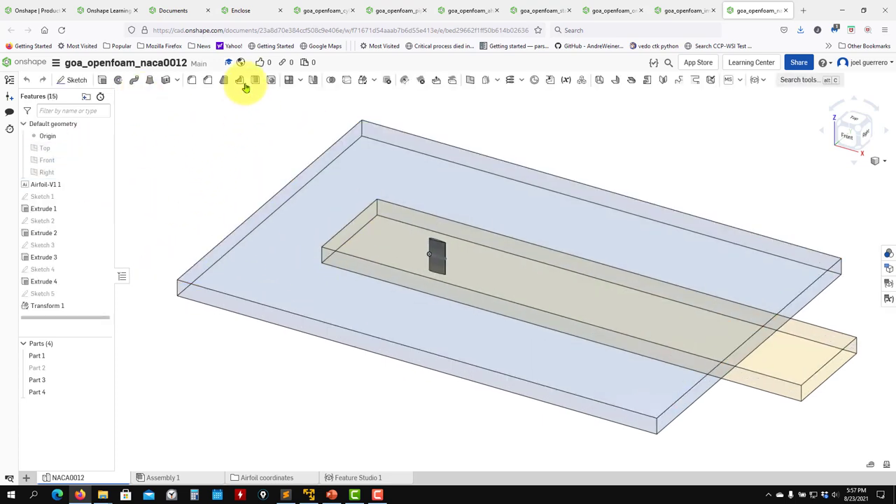
pyautogui.moveTo(272, 180); pyautogui.dragTo(372, 262, button='right')
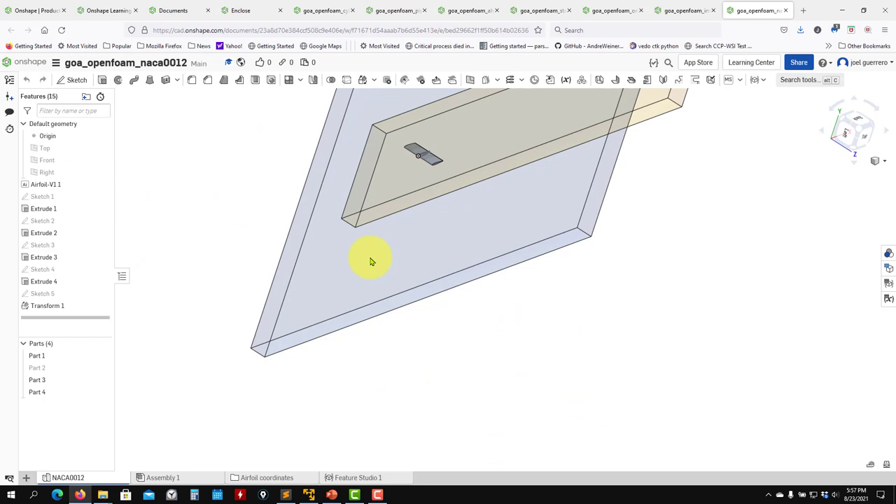
pyautogui.moveTo(425, 233); pyautogui.dragTo(403, 306, button='right')
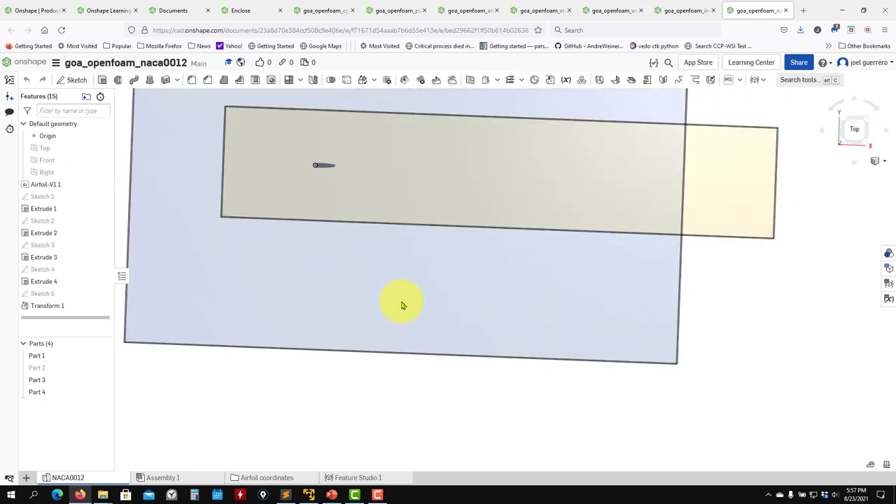
pyautogui.click(855, 131)
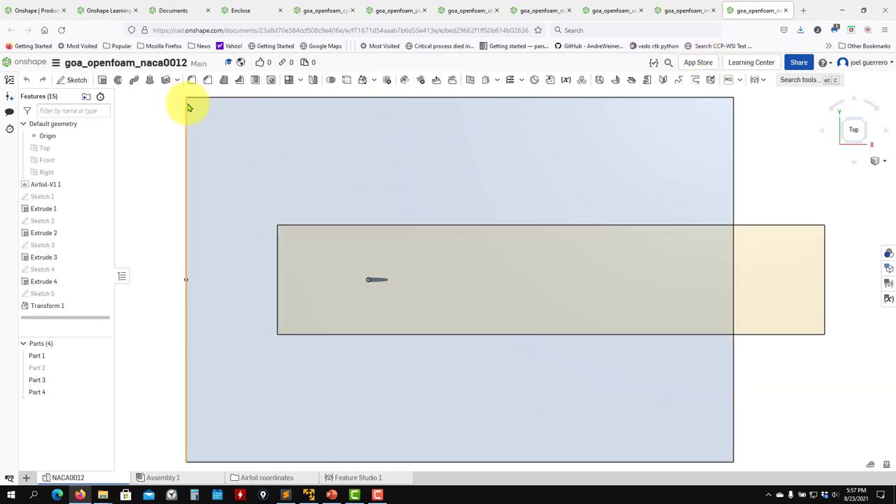
pyautogui.moveTo(320, 247); pyautogui.dragTo(378, 238, button='middle')
pyautogui.moveTo(378, 238)
pyautogui.mouseDown(button='right')
pyautogui.moveTo(448, 244)
pyautogui.moveTo(391, 245)
pyautogui.mouseUp(button='right')
# Step: Inspect the NACA 0012 airfoil profile up close in the Top view
pyautogui.scroll(1, 472, 292)
pyautogui.scroll(2, 290, 320)
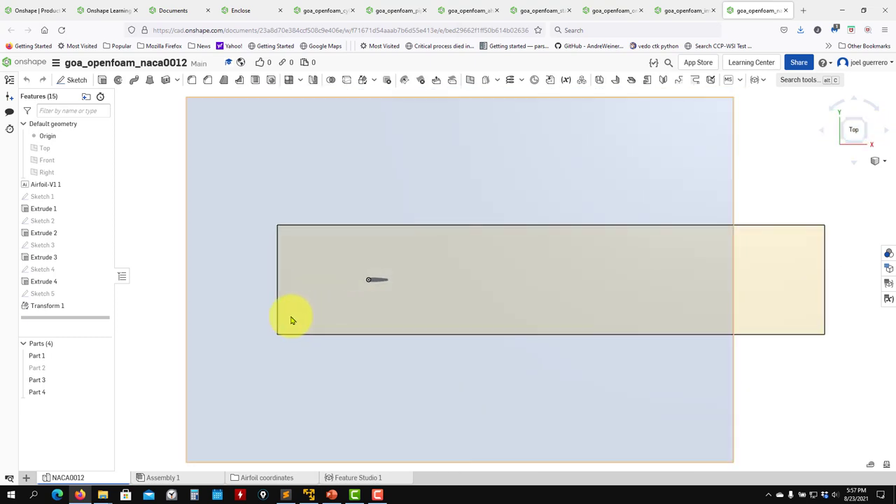
pyautogui.scroll(3, 320, 274)
pyautogui.scroll(3, 418, 224)
pyautogui.scroll(3, 418, 224)
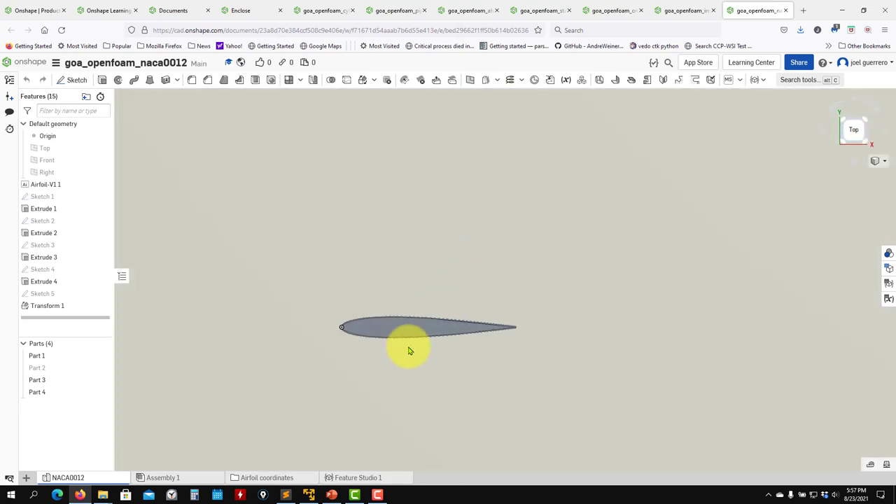
pyautogui.moveTo(408, 350); pyautogui.dragTo(443, 278, button='middle')
pyautogui.scroll(2, 403, 306)
pyautogui.scroll(2, 654, 277)
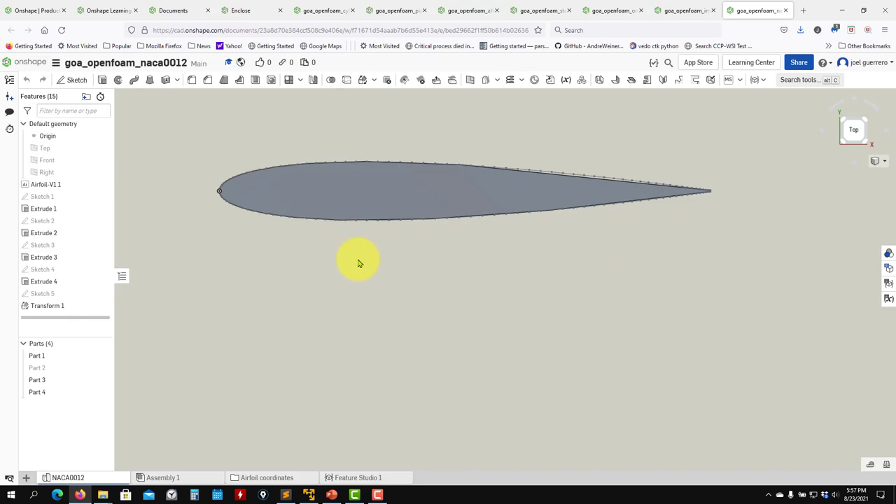
# Step: Switch to PowerPoint, select the YouTube channel link on slide 313 and return to the Onshape document in Firefox
pyautogui.click(331, 494)
pyautogui.click(74, 360)
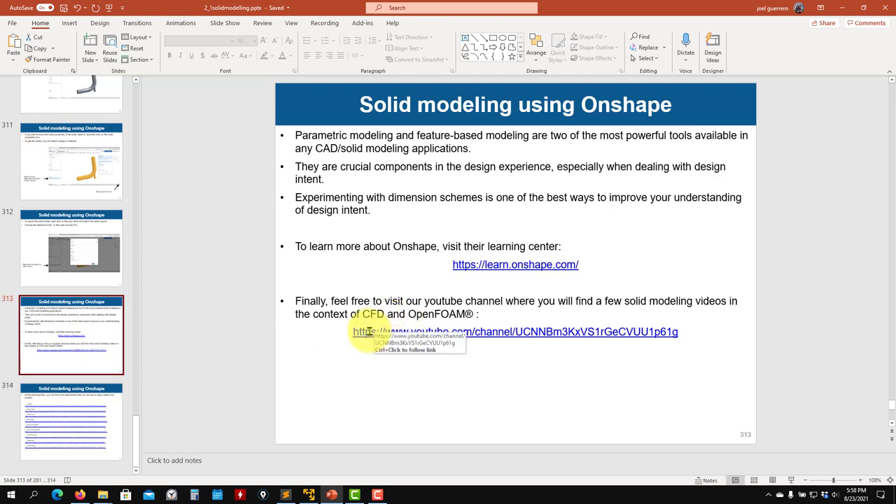
pyautogui.doubleClick(644, 333)
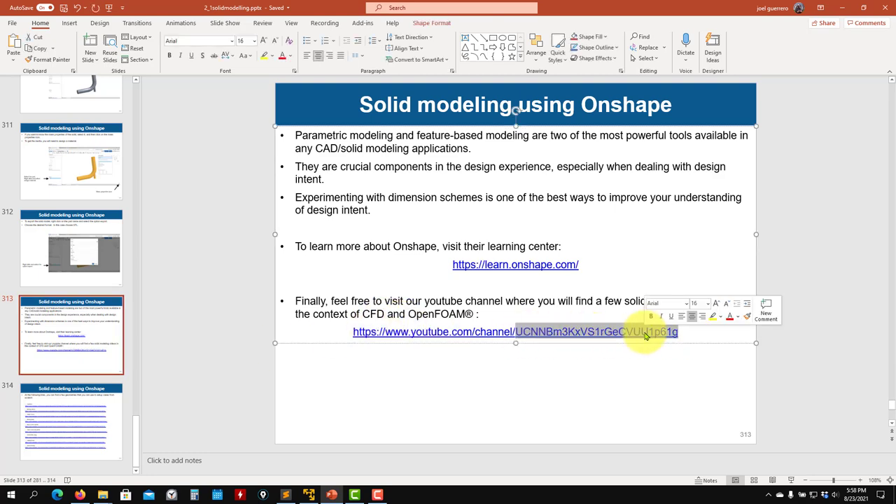
pyautogui.tripleClick(644, 334)
pyautogui.click(849, 7)
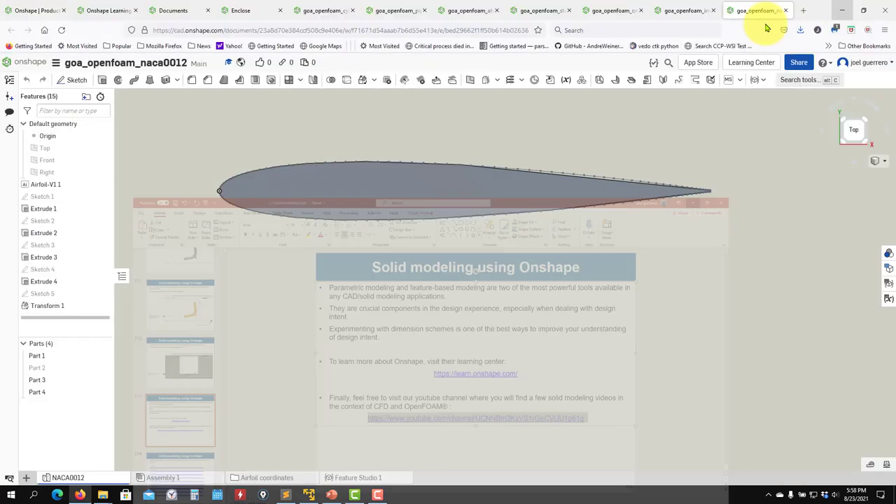
# Step: Review the settings of the Airfoil-V1 1 feature and close it without changes
pyautogui.doubleClick(35, 186)
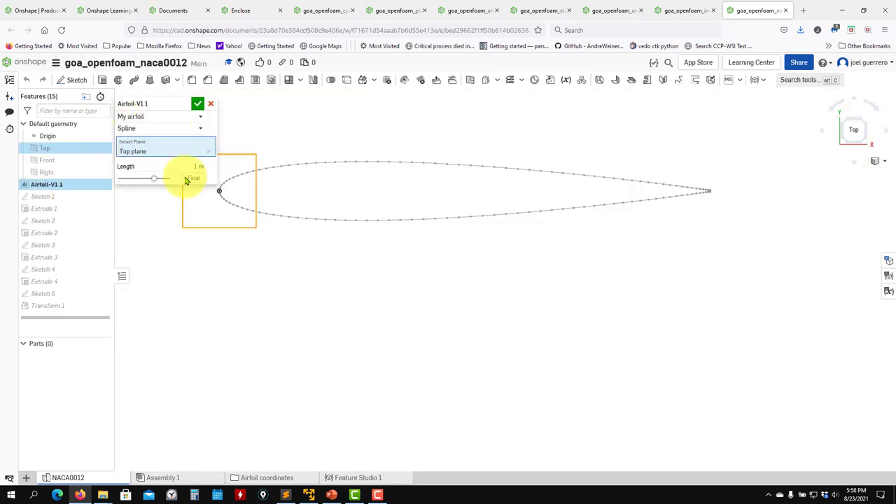
pyautogui.click(210, 105)
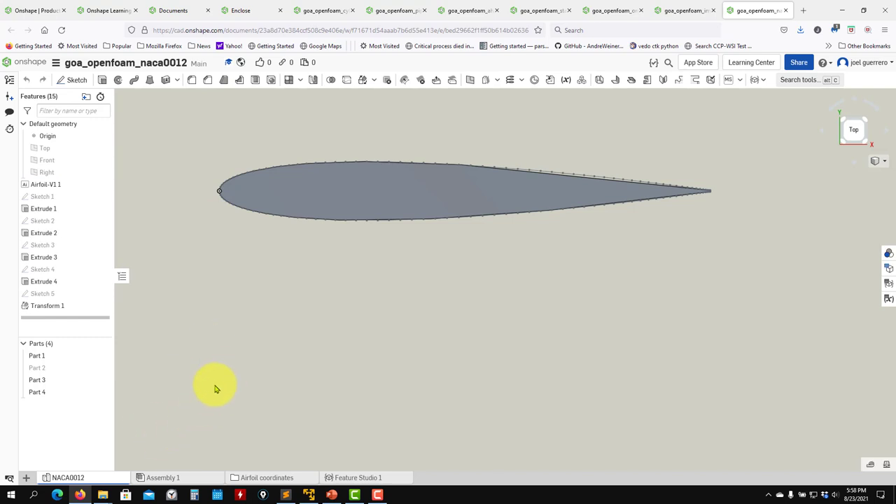
# Step: Go to the goa_openfoam_import_CSV_coordinates document, set the Front view and roll the model back to just after Airfoil 1
pyautogui.click(619, 8)
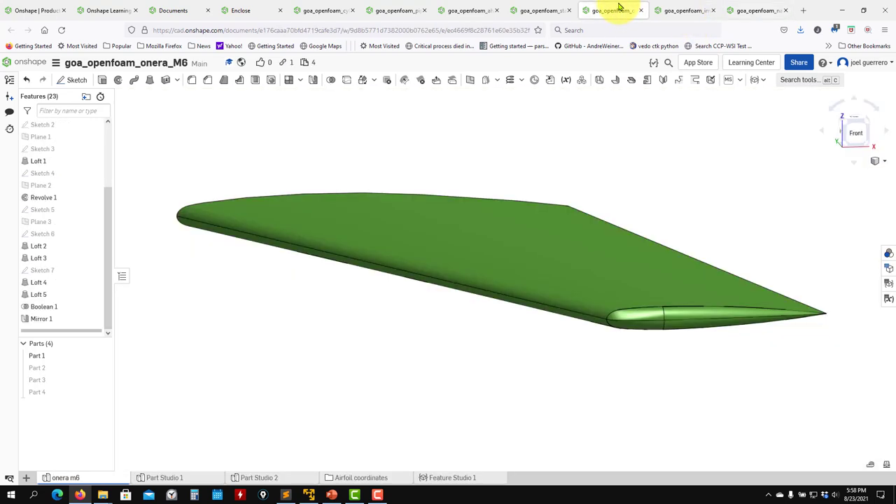
pyautogui.click(686, 9)
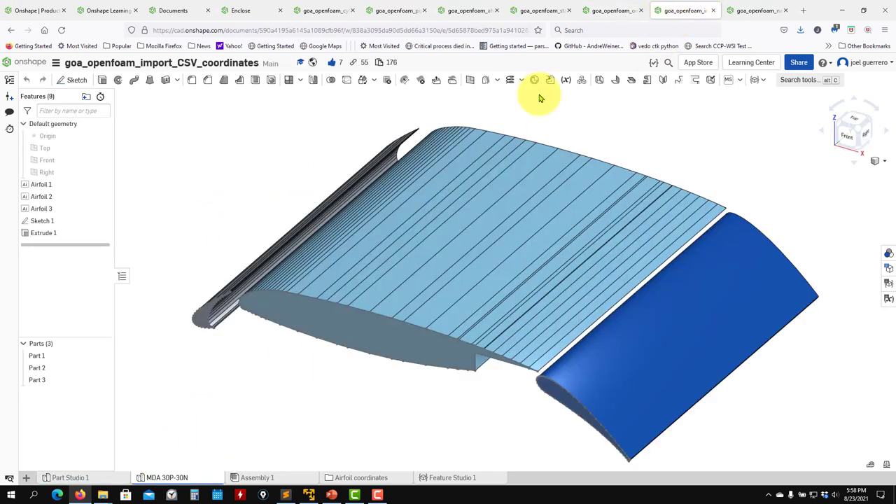
pyautogui.click(849, 140)
pyautogui.moveTo(62, 245); pyautogui.dragTo(66, 196)
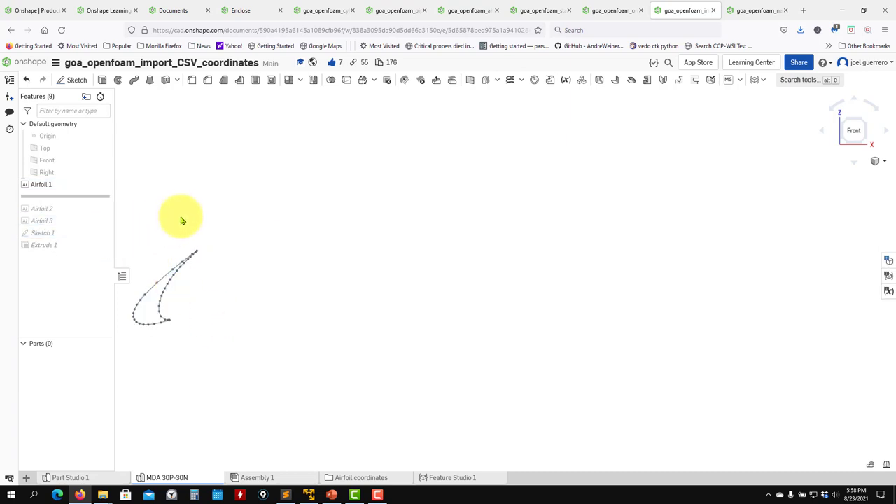
pyautogui.moveTo(184, 220); pyautogui.dragTo(245, 246, button='middle')
# Step: Open the Airfoil coordinates folder and look over its CSV files and the document's import option
pyautogui.click(371, 478)
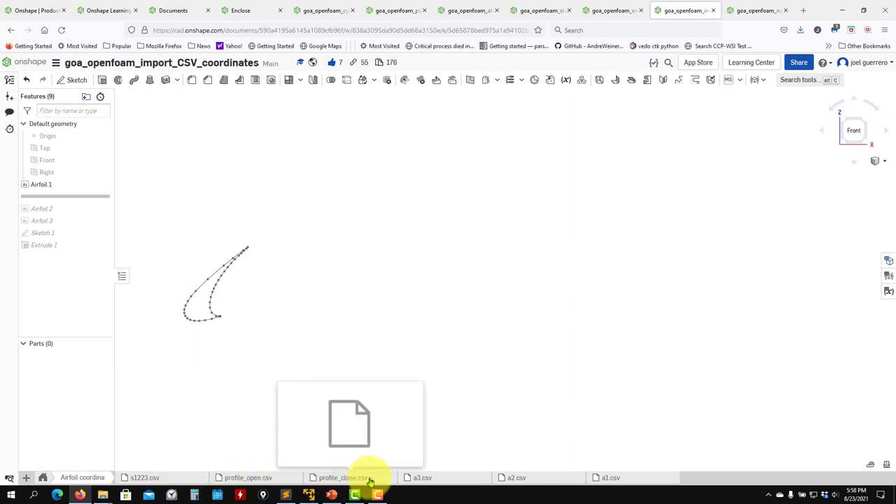
pyautogui.click(26, 477)
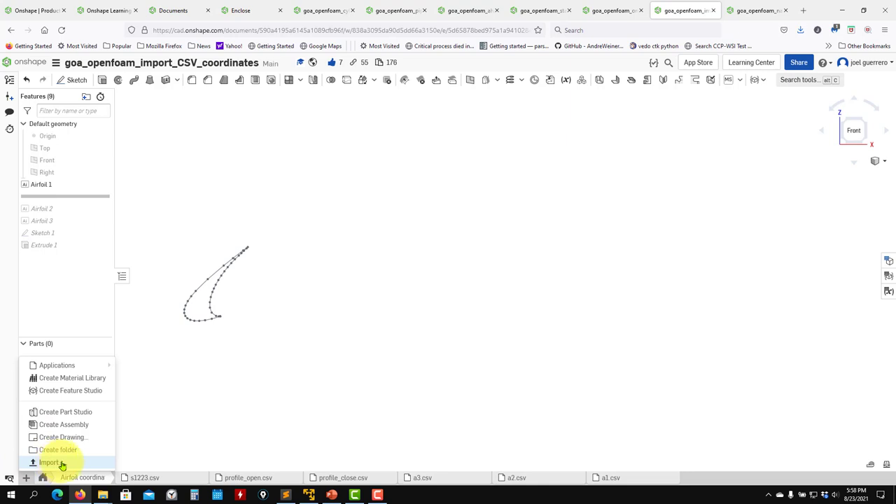
pyautogui.click(343, 391)
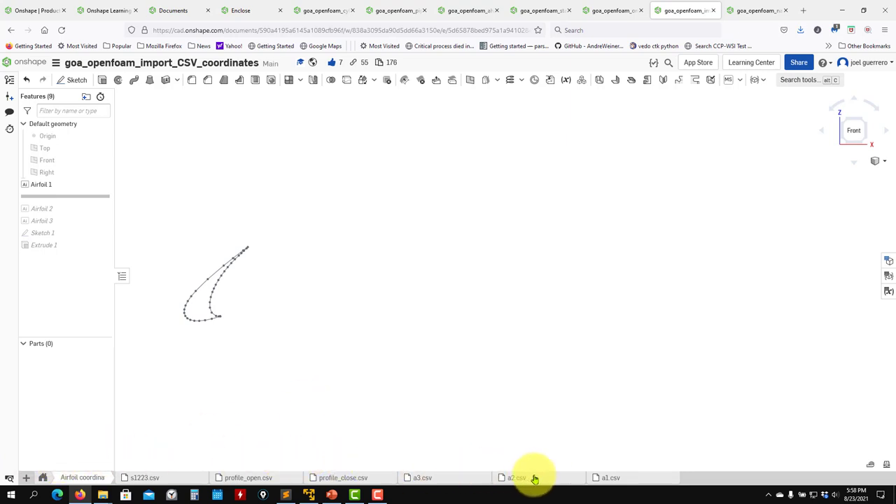
pyautogui.moveTo(601, 480); pyautogui.dragTo(613, 478)
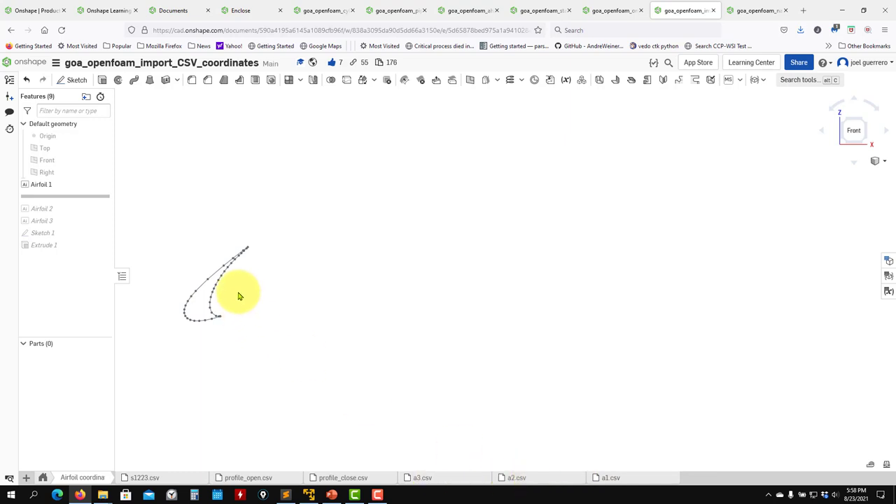
# Step: Inspect the Airfoil 1 slat curve and its coordinate points up close
pyautogui.moveTo(329, 264); pyautogui.dragTo(474, 271, button='middle')
pyautogui.scroll(1, 289, 312)
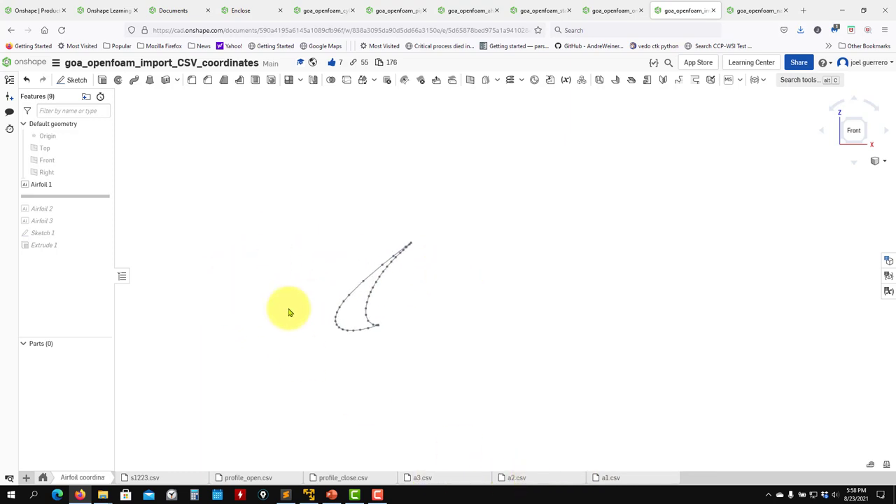
pyautogui.scroll(-4, 301, 311)
pyautogui.scroll(-3, 494, 203)
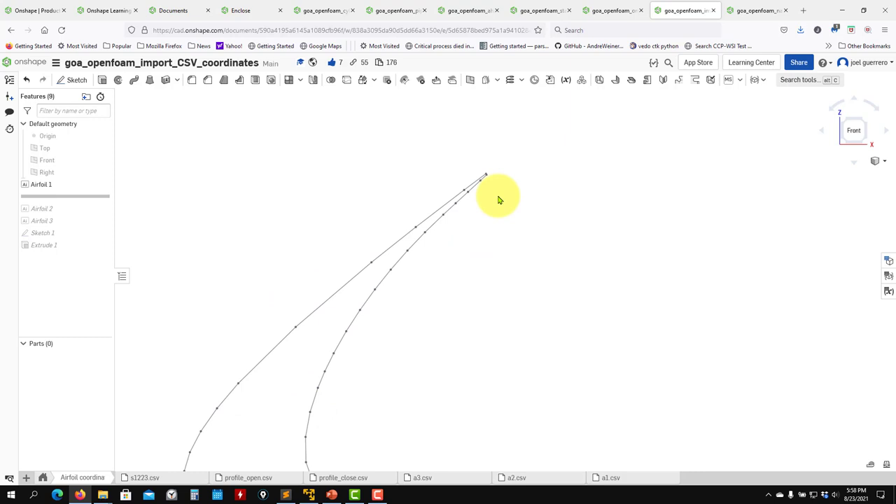
pyautogui.scroll(3, 338, 306)
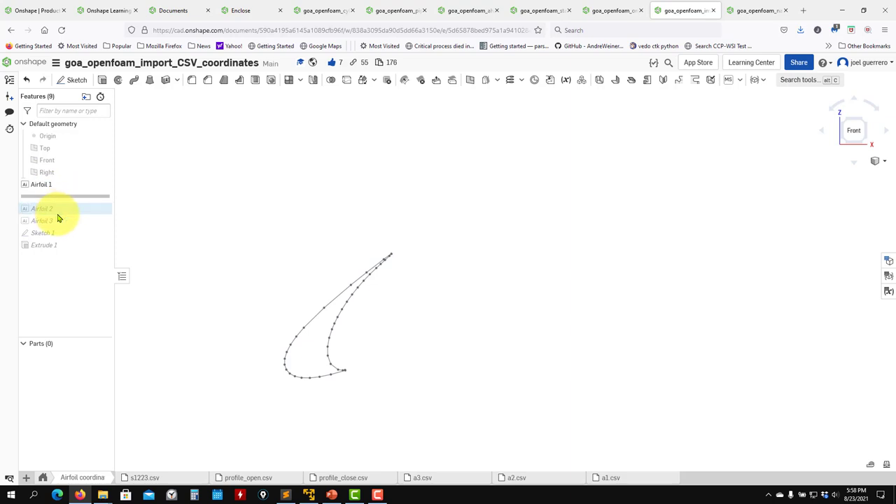
# Step: Roll the model forward through Airfoil 2 and Airfoil 3, bringing all three airfoil elements into view
pyautogui.moveTo(58, 215); pyautogui.dragTo(65, 215)
pyautogui.scroll(3, 614, 279)
pyautogui.moveTo(662, 287); pyautogui.dragTo(472, 283, button='middle')
pyautogui.moveTo(85, 208); pyautogui.dragTo(78, 229)
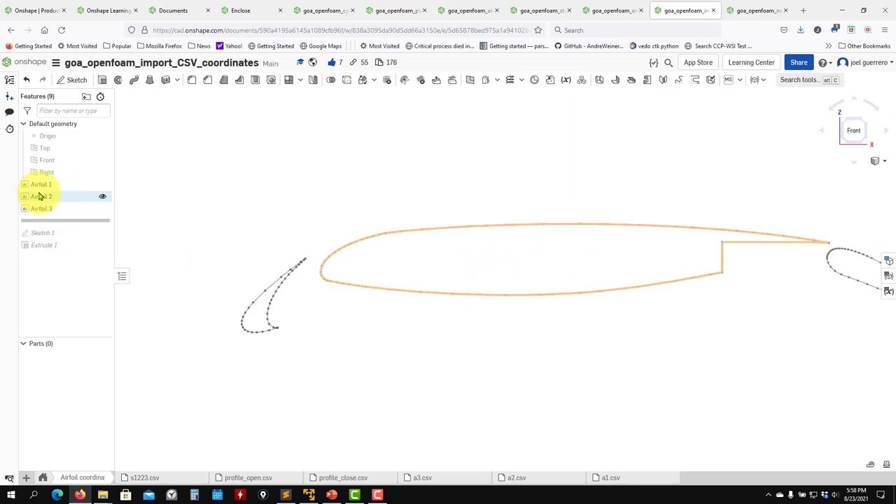
# Step: Try the Spline curve type on Airfoil 2, switch it back to Polyline and cancel the edit
pyautogui.doubleClick(42, 197)
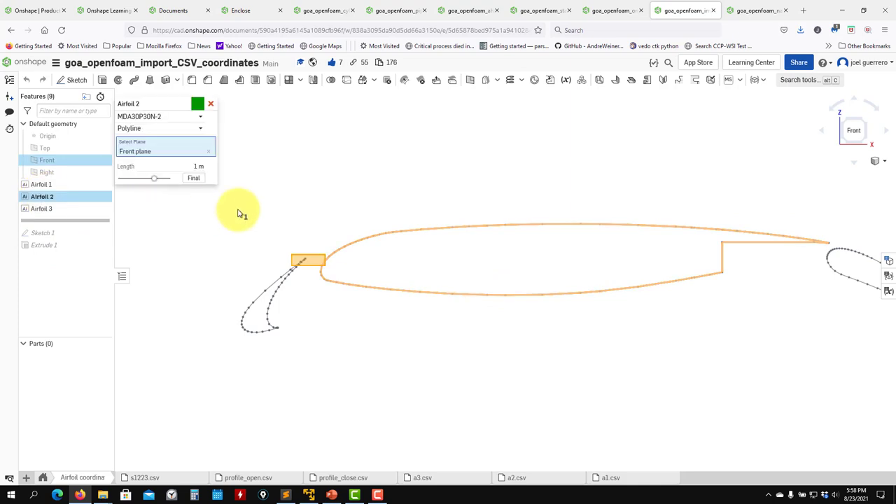
pyautogui.click(201, 130)
pyautogui.click(150, 141)
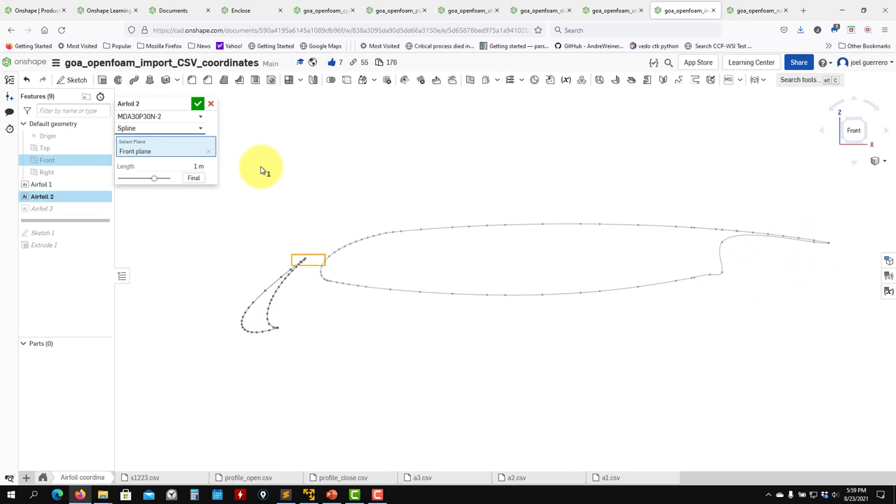
pyautogui.click(196, 128)
pyautogui.click(150, 153)
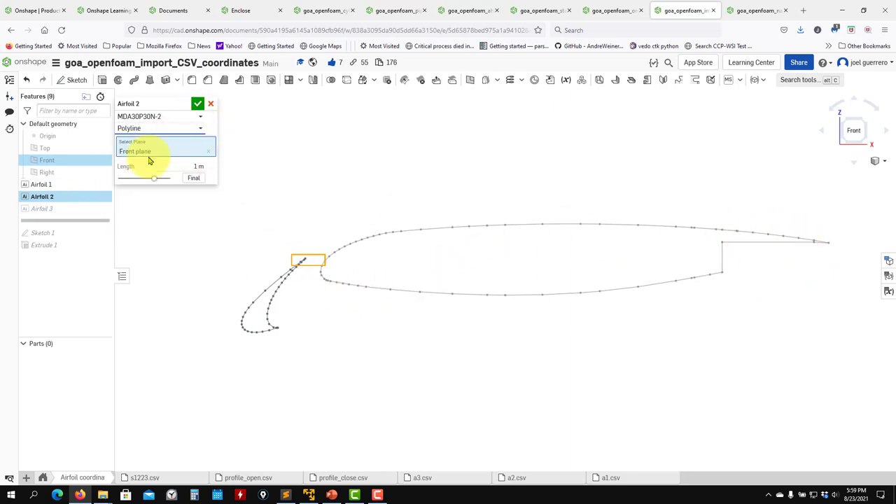
pyautogui.click(207, 104)
# Step: Roll the model forward through Sketch 1 and Extrude 1, and view the extruded three-element airfoil at an angle
pyautogui.moveTo(82, 224)
pyautogui.mouseDown()
pyautogui.moveTo(70, 240)
pyautogui.moveTo(91, 242)
pyautogui.mouseUp()
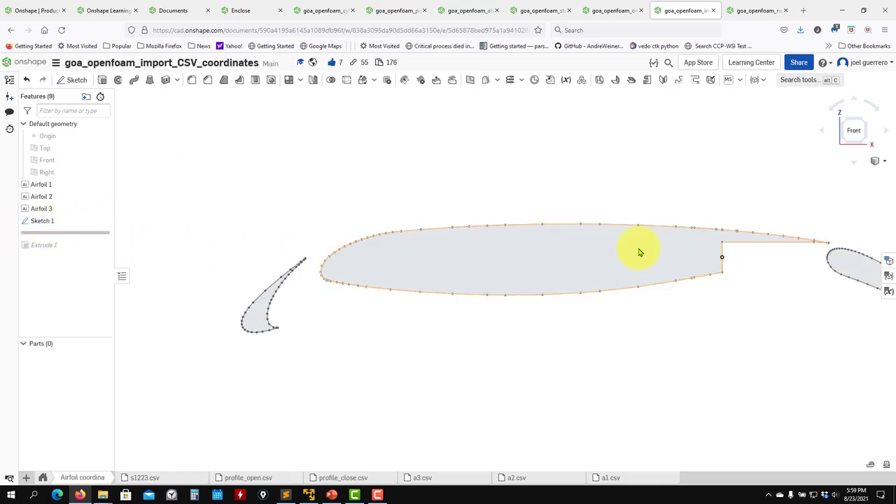
pyautogui.moveTo(67, 233); pyautogui.dragTo(75, 247)
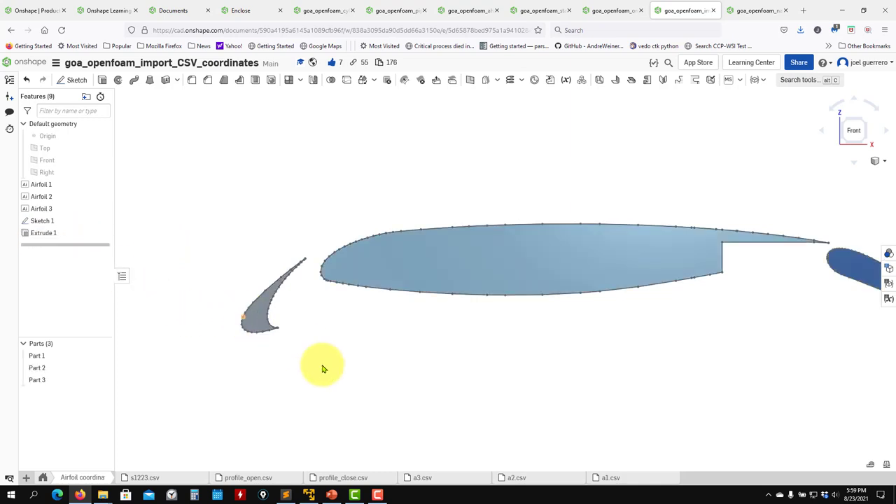
pyautogui.moveTo(322, 368); pyautogui.dragTo(536, 118, button='right')
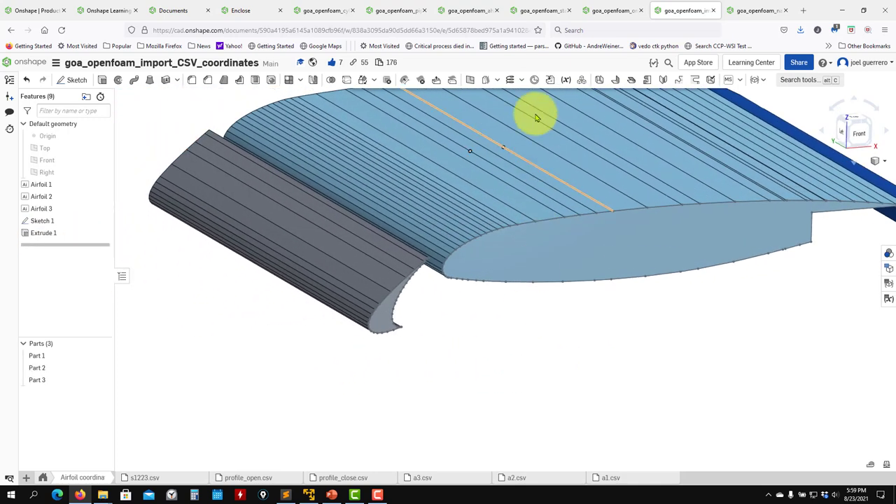
# Step: Go to the goa_openfoam_onera_M6 document and examine the wing and its rounded tip from several angles
pyautogui.click(606, 10)
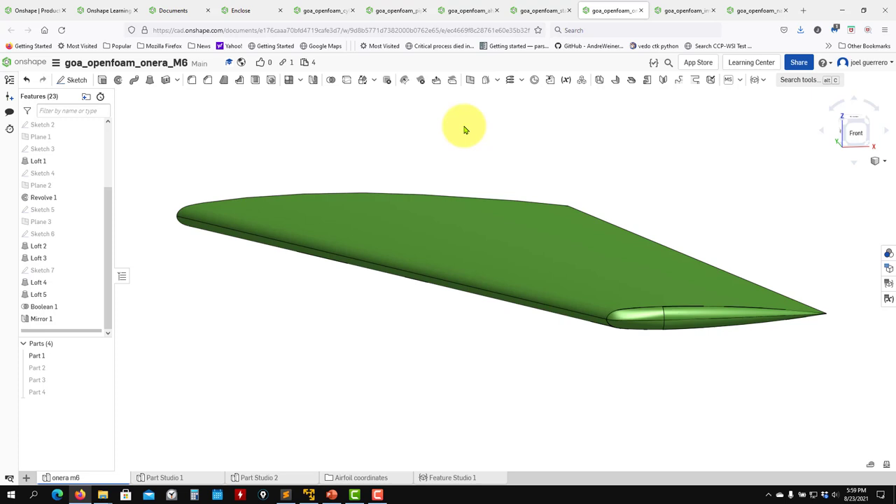
pyautogui.moveTo(363, 185); pyautogui.dragTo(319, 223, button='right')
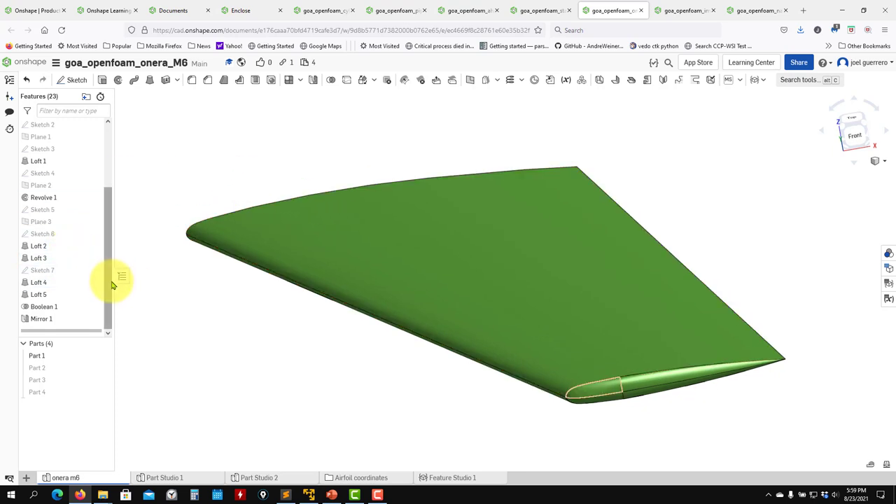
pyautogui.moveTo(442, 377); pyautogui.dragTo(456, 362, button='middle')
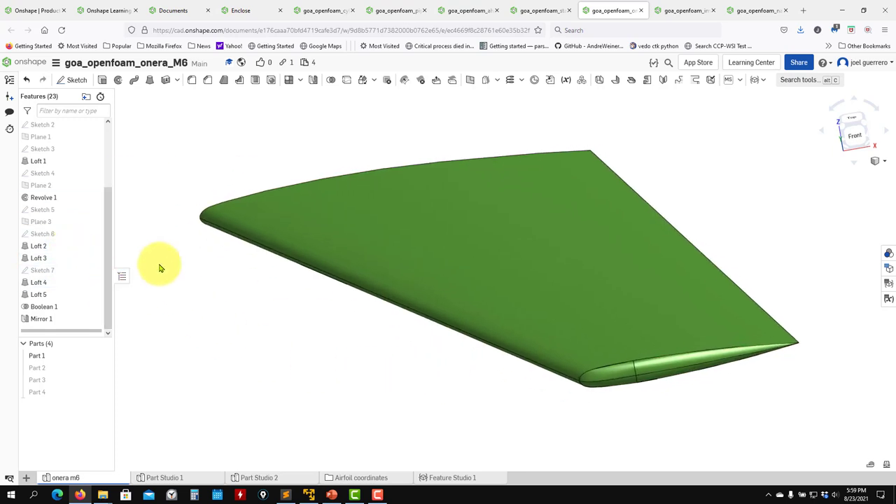
pyautogui.moveTo(109, 203); pyautogui.dragTo(111, 216)
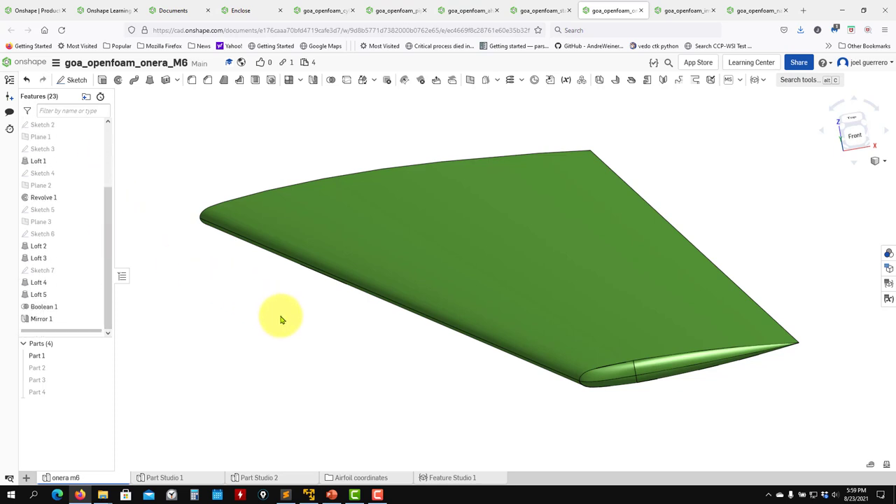
pyautogui.moveTo(334, 281); pyautogui.dragTo(714, 331, button='right')
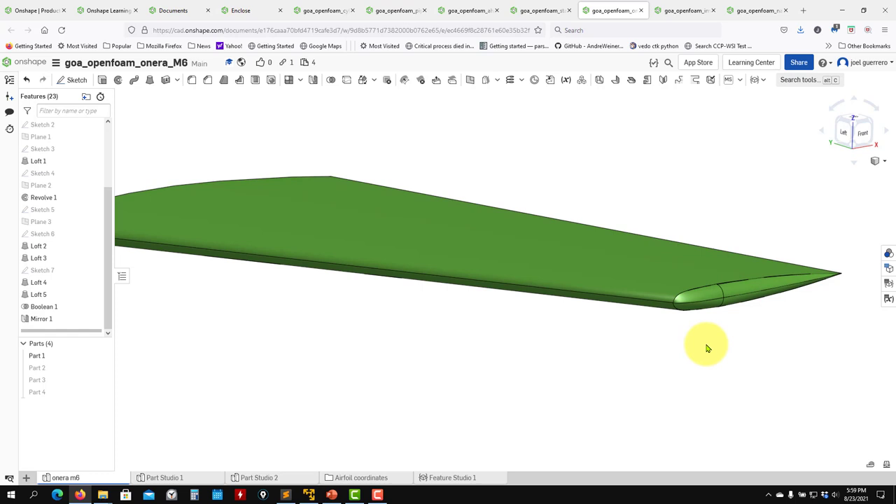
pyautogui.moveTo(527, 338); pyautogui.dragTo(553, 334, button='right')
pyautogui.moveTo(789, 317); pyautogui.dragTo(605, 319, button='middle')
pyautogui.scroll(5, 628, 316)
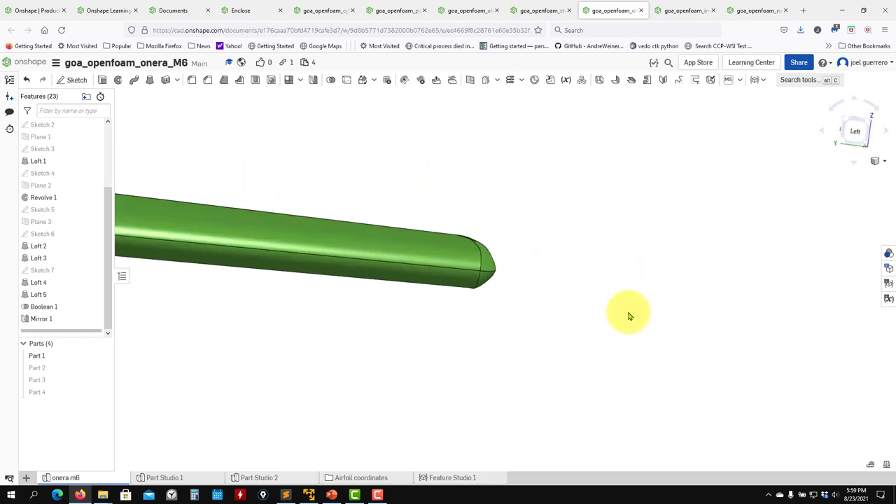
pyautogui.moveTo(516, 275); pyautogui.dragTo(629, 304, button='middle')
pyautogui.moveTo(629, 303); pyautogui.dragTo(741, 294, button='right')
pyautogui.moveTo(693, 265); pyautogui.dragTo(413, 313, button='right')
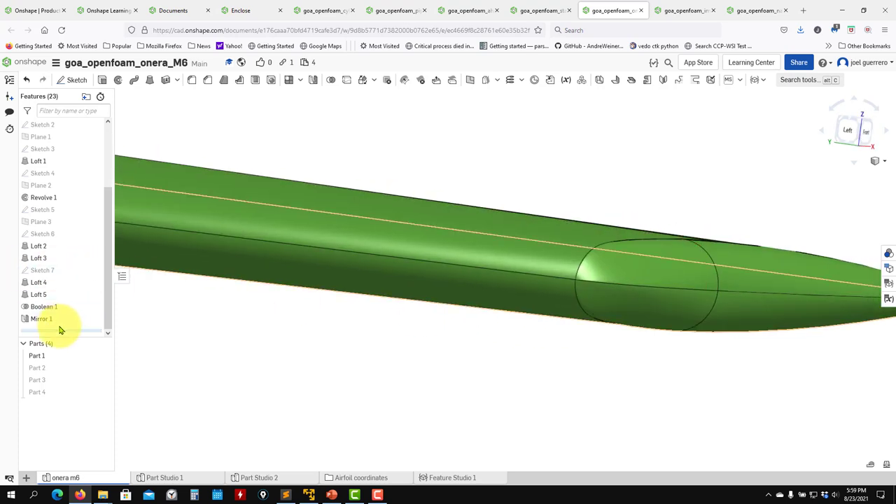
# Step: Roll the Onera M6 model back to just after Airfoil 1
pyautogui.moveTo(60, 327); pyautogui.dragTo(54, 170)
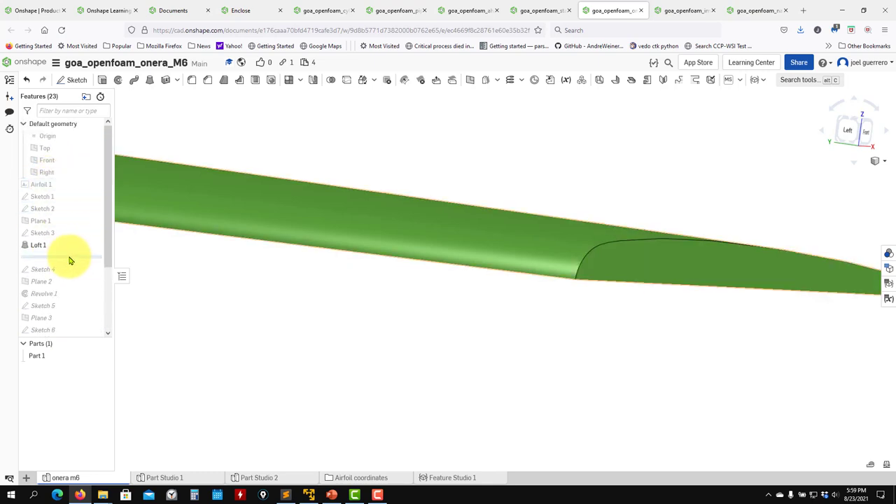
pyautogui.moveTo(71, 258); pyautogui.dragTo(77, 185)
pyautogui.moveTo(84, 224); pyautogui.dragTo(70, 195)
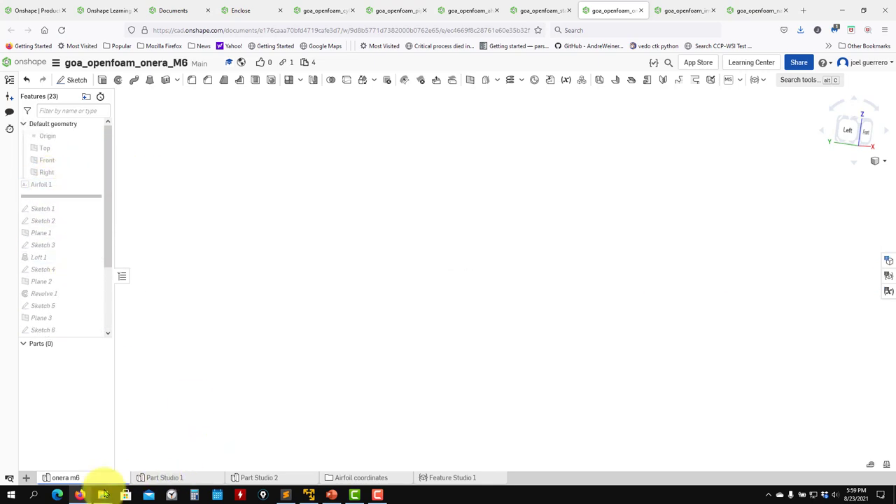
# Step: Switch to PowerPoint, check the Onera M6 wing link on slide 314 and return to the Onshape document in Firefox
pyautogui.click(331, 495)
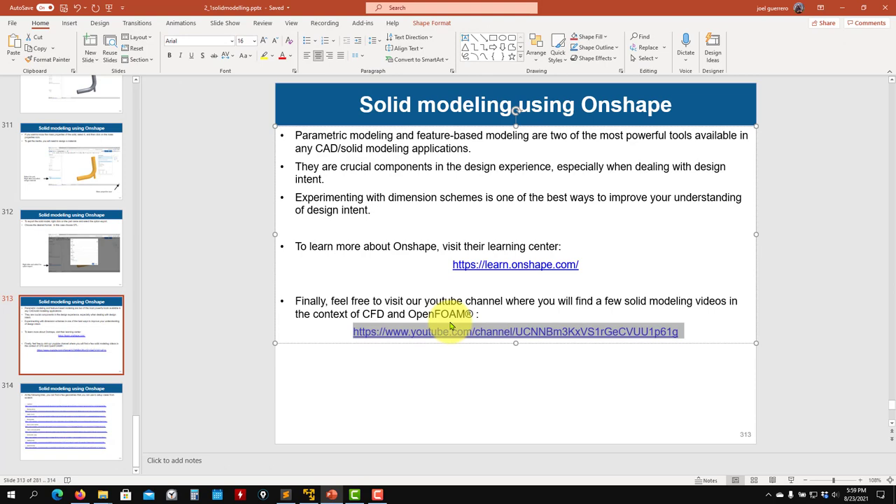
pyautogui.click(91, 435)
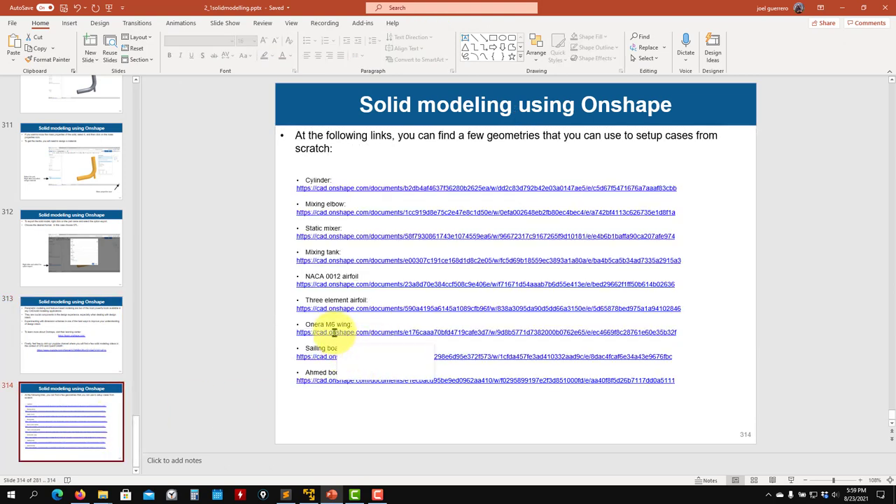
pyautogui.click(838, 9)
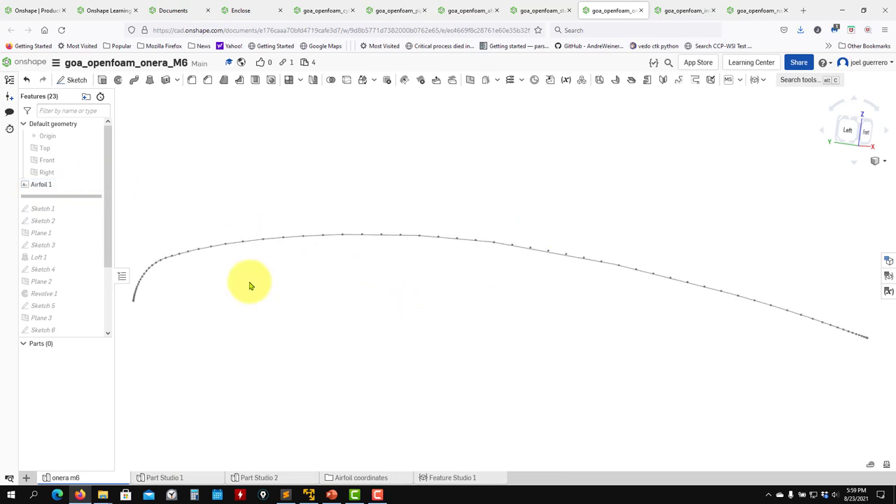
# Step: Examine the Airfoil 1 curve from another angle, roll forward to just after Sketch 2 and show Sketch 1 in place of the curve
pyautogui.moveTo(233, 299); pyautogui.dragTo(307, 279, button='middle')
pyautogui.moveTo(321, 292); pyautogui.dragTo(437, 320, button='right')
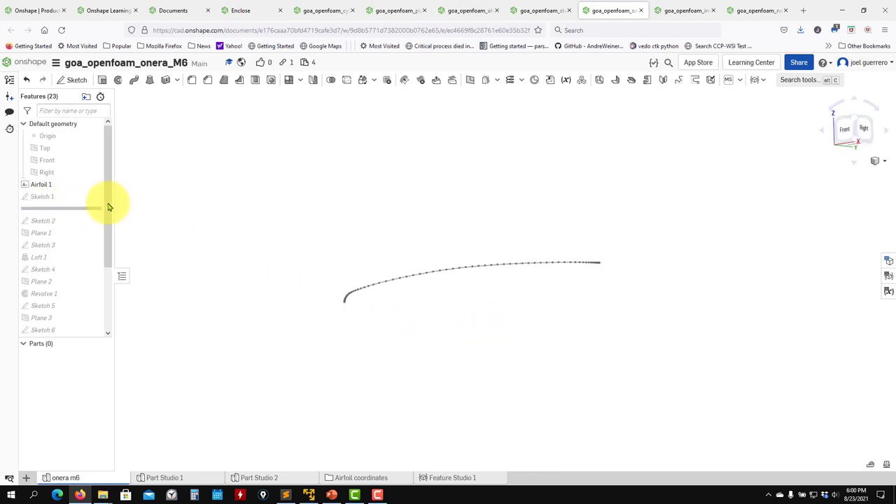
pyautogui.click(93, 194)
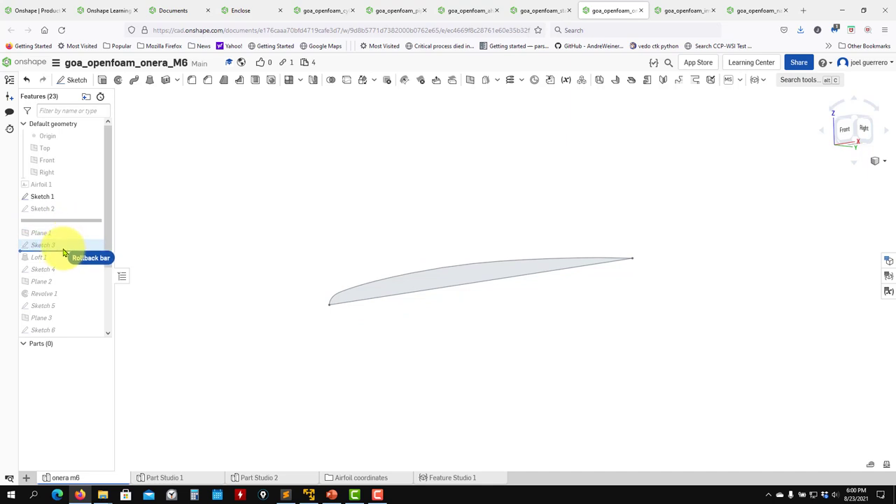
# Step: Roll forward to just after Sketch 3, show Sketch 2 and Sketch 3, and examine the wing outline with its two profiles
pyautogui.moveTo(63, 252); pyautogui.dragTo(107, 236)
pyautogui.click(95, 231)
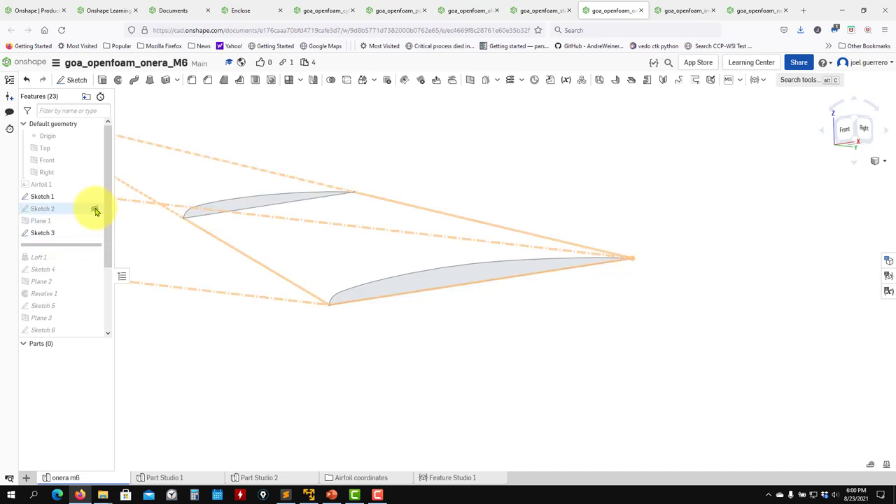
pyautogui.click(94, 208)
pyautogui.moveTo(329, 319)
pyautogui.mouseDown(button='middle')
pyautogui.moveTo(459, 360)
pyautogui.moveTo(441, 429)
pyautogui.mouseUp(button='middle')
pyautogui.moveTo(462, 350); pyautogui.dragTo(459, 381, button='right')
pyautogui.scroll(4, 459, 382)
pyautogui.scroll(-3, 459, 382)
pyautogui.moveTo(459, 335); pyautogui.dragTo(455, 256, button='middle')
pyautogui.scroll(-3, 455, 256)
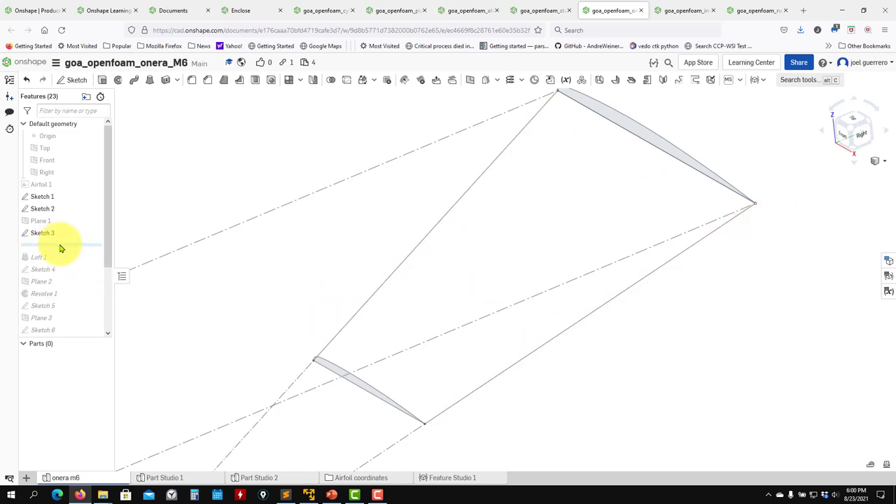
# Step: Roll the model forward to just after Loft 1 and review the loft's profiles without changing them
pyautogui.moveTo(61, 249); pyautogui.dragTo(61, 266)
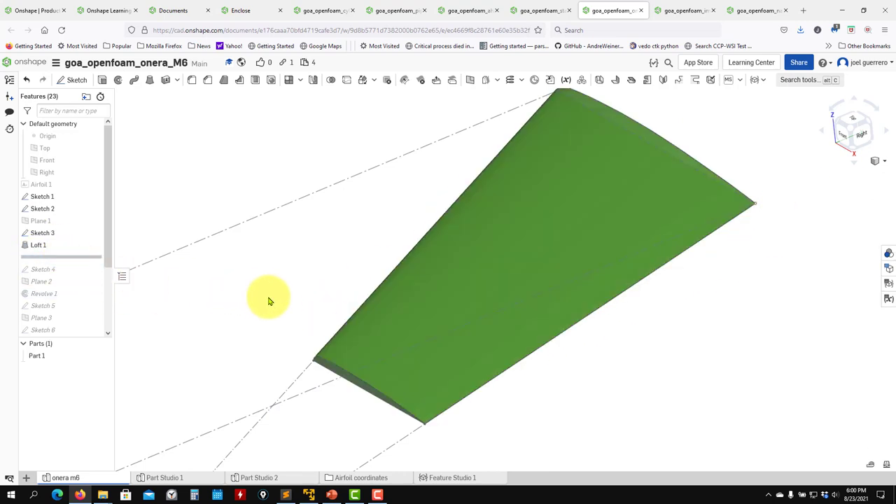
pyautogui.doubleClick(43, 245)
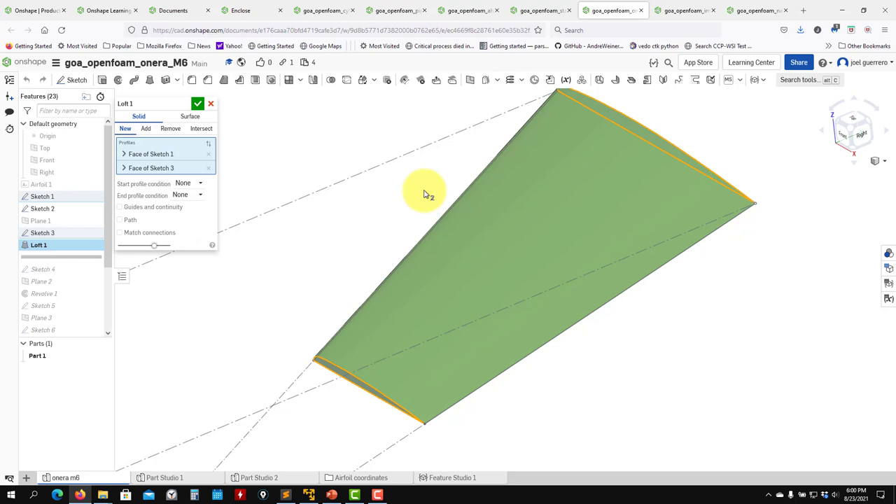
pyautogui.click(211, 105)
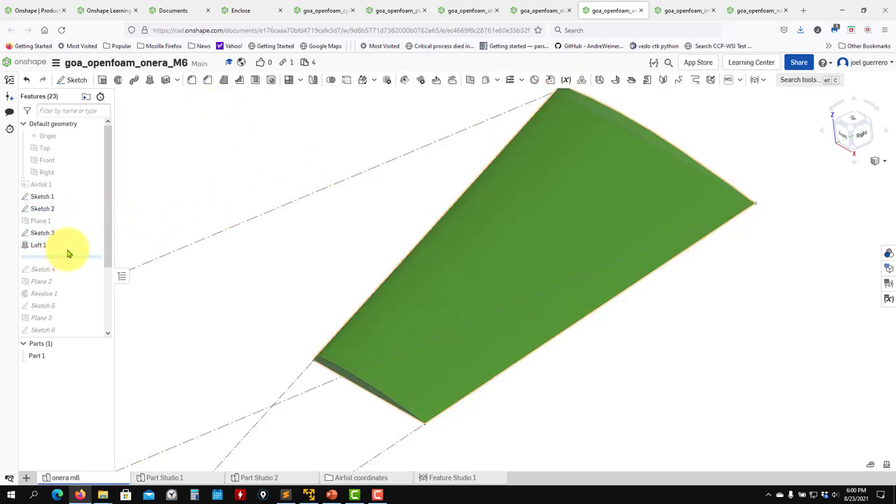
# Step: Hide Sketch 1, Sketch 2 and Sketch 3 so only the lofted wing remains displayed
pyautogui.click(96, 233)
pyautogui.click(94, 209)
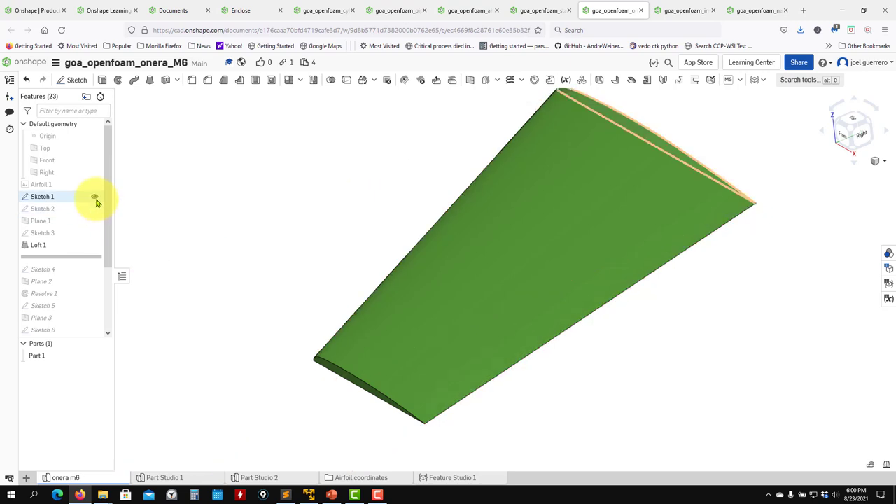
pyautogui.click(95, 198)
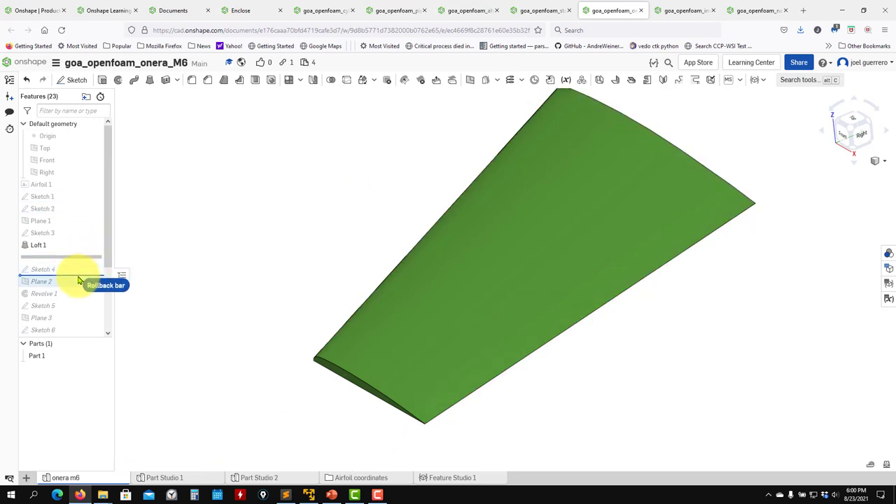
# Step: Roll forward to just after Sketch 4, show that sketch and examine the flat wing tip up close
pyautogui.click(97, 259)
pyautogui.moveTo(215, 348)
pyautogui.mouseDown(button='right')
pyautogui.moveTo(288, 334)
pyautogui.moveTo(314, 284)
pyautogui.moveTo(303, 306)
pyautogui.mouseUp(button='right')
pyautogui.scroll(5, 416, 236)
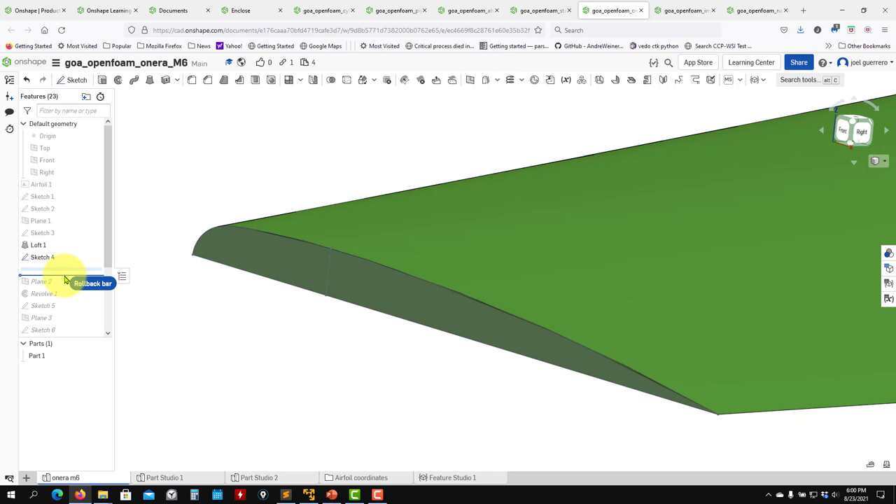
# Step: Roll forward to just after Revolve 1 and show Part 2 to examine the revolved wing tip, hiding it again when done
pyautogui.moveTo(62, 287)
pyautogui.mouseDown()
pyautogui.moveTo(61, 277)
pyautogui.moveTo(62, 295)
pyautogui.mouseUp()
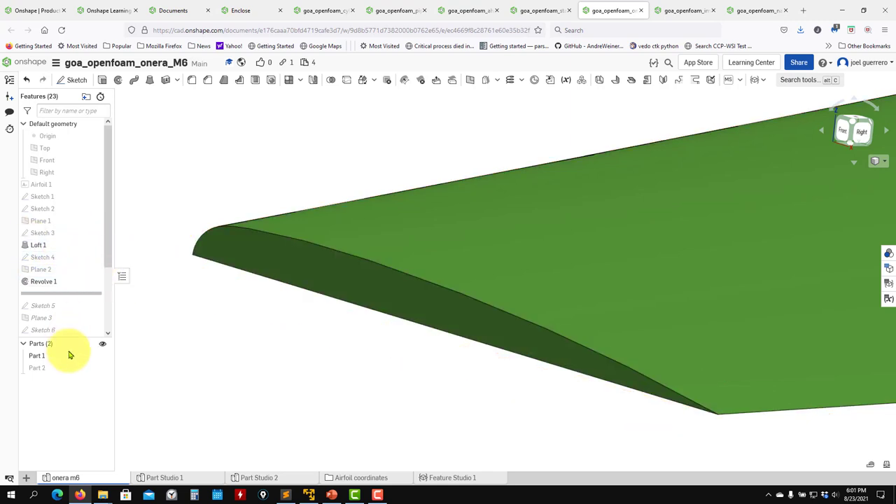
pyautogui.click(102, 368)
pyautogui.moveTo(207, 361); pyautogui.dragTo(373, 402, button='right')
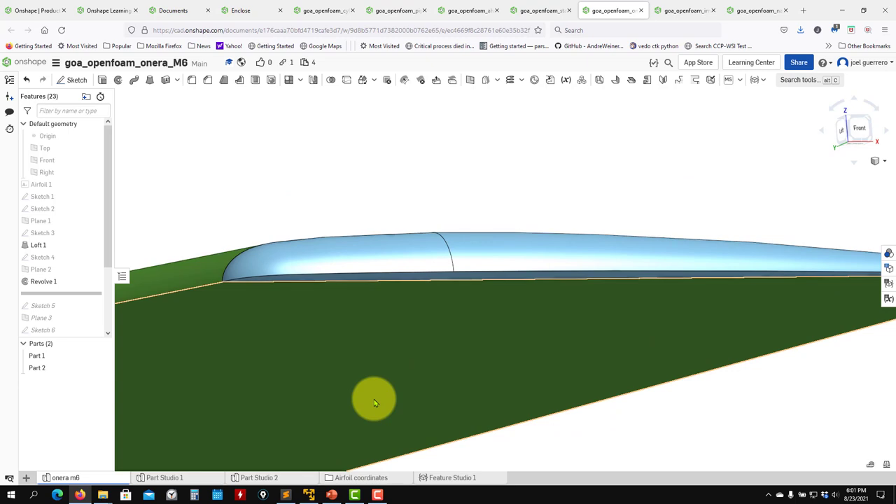
pyautogui.moveTo(486, 352); pyautogui.dragTo(216, 303, button='right')
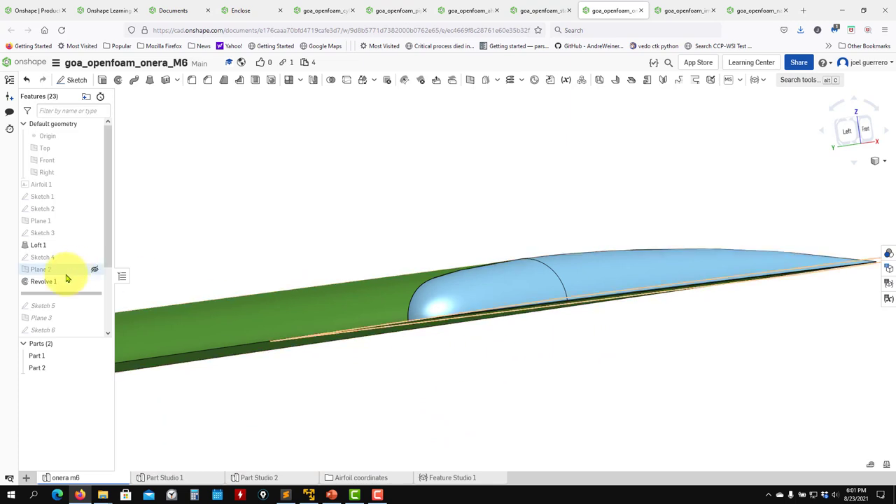
pyautogui.click(95, 368)
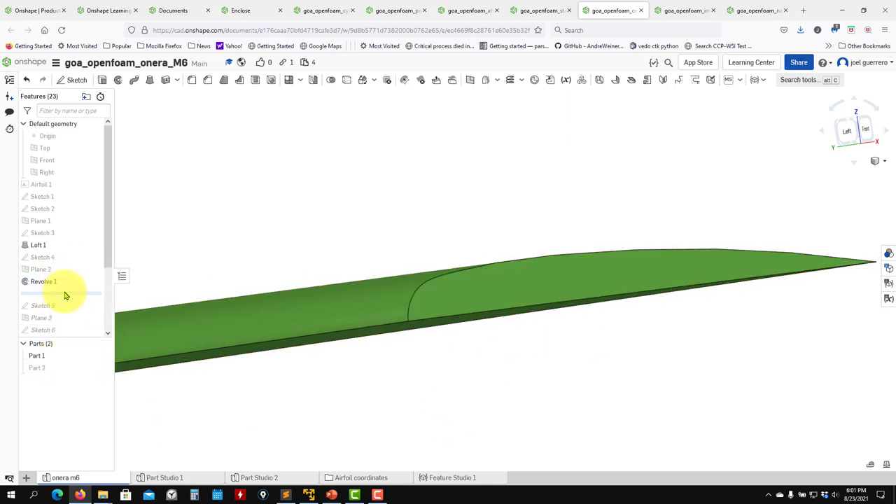
# Step: Roll forward to just after Sketch 6 with Sketch 5 and Sketch 6 shown, and examine both tip sketches from several angles
pyautogui.moveTo(65, 300); pyautogui.dragTo(62, 310)
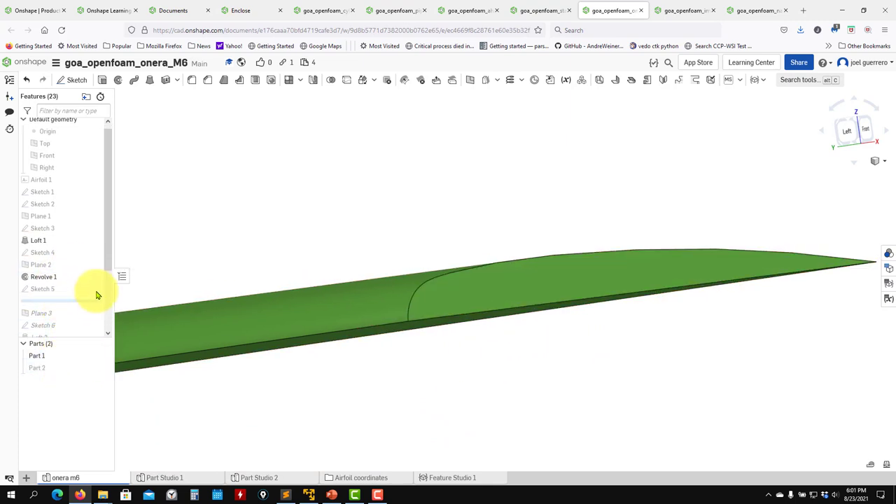
pyautogui.moveTo(454, 386); pyautogui.dragTo(345, 374, button='middle')
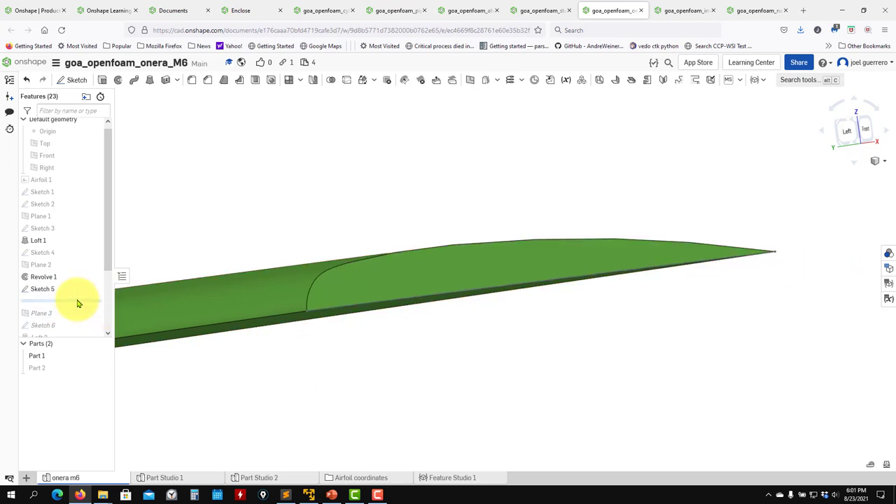
pyautogui.moveTo(79, 303)
pyautogui.mouseDown()
pyautogui.moveTo(70, 327)
pyautogui.moveTo(84, 284)
pyautogui.mouseUp()
pyautogui.click(95, 271)
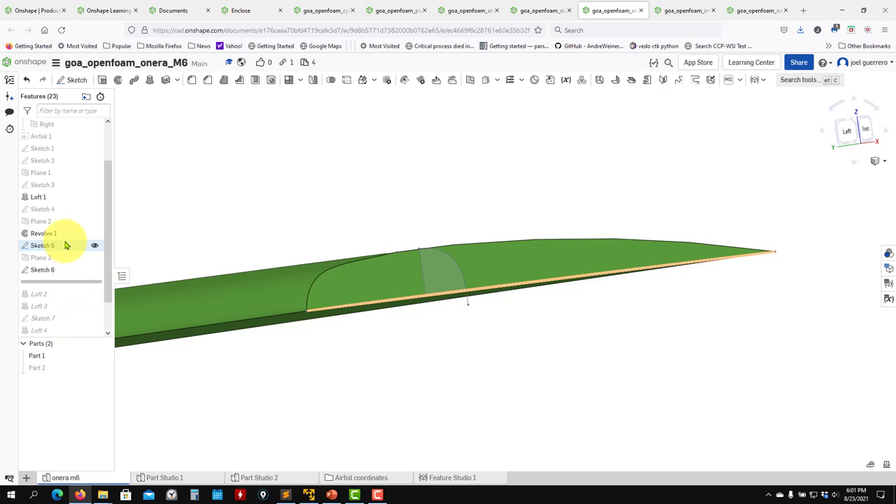
pyautogui.moveTo(218, 386)
pyautogui.mouseDown(button='right')
pyautogui.moveTo(303, 391)
pyautogui.moveTo(289, 392)
pyautogui.moveTo(371, 348)
pyautogui.mouseUp(button='right')
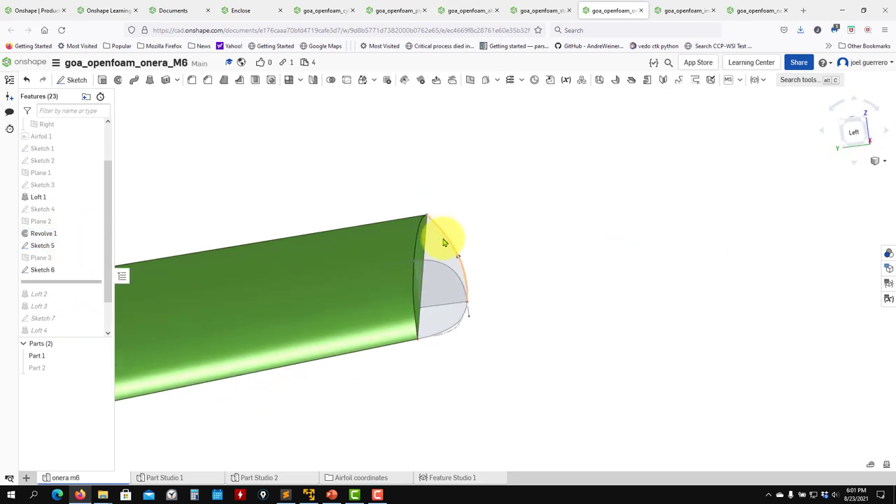
pyautogui.moveTo(438, 282); pyautogui.dragTo(522, 330, button='right')
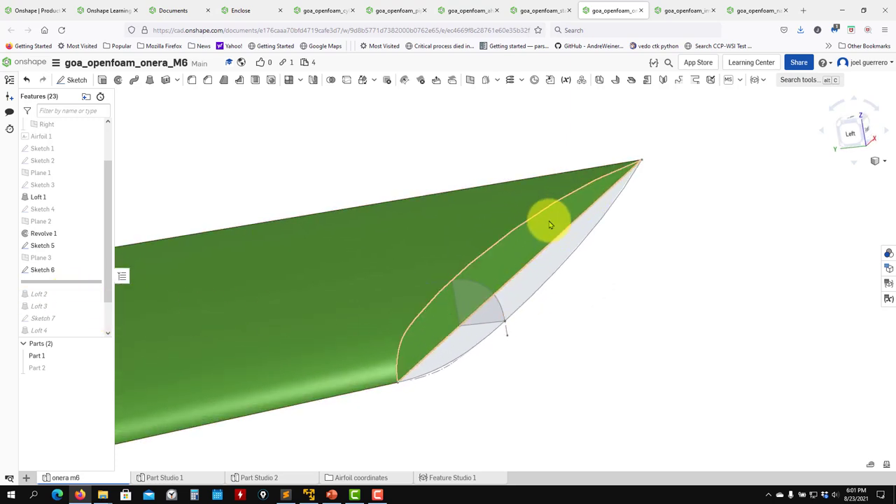
pyautogui.moveTo(550, 224); pyautogui.dragTo(564, 360, button='right')
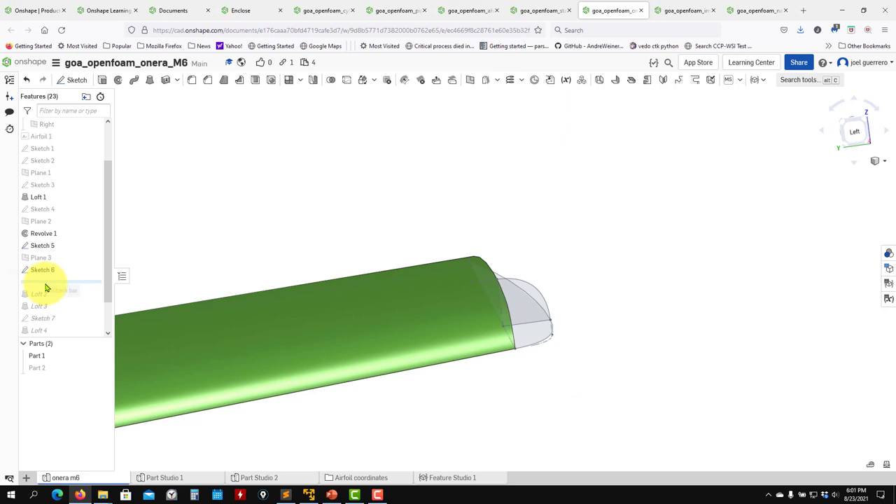
# Step: Roll forward to just after Loft 2, hide Part 1 to examine the front tip piece, and review the loft's profiles and guides
pyautogui.moveTo(47, 299); pyautogui.dragTo(47, 297)
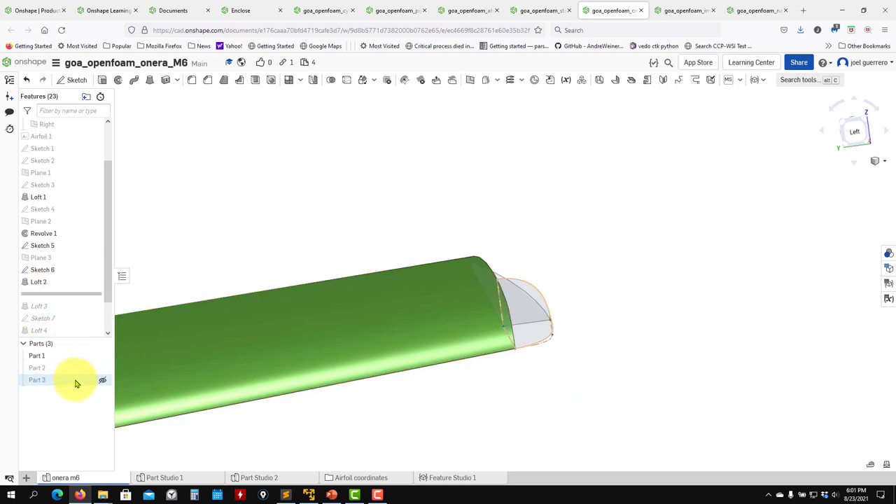
pyautogui.click(104, 356)
pyautogui.moveTo(486, 380); pyautogui.dragTo(466, 327, button='right')
pyautogui.moveTo(496, 352); pyautogui.dragTo(599, 338, button='right')
pyautogui.scroll(3, 351, 355)
pyautogui.moveTo(418, 390); pyautogui.dragTo(230, 391, button='middle')
pyautogui.moveTo(230, 391); pyautogui.dragTo(286, 389, button='right')
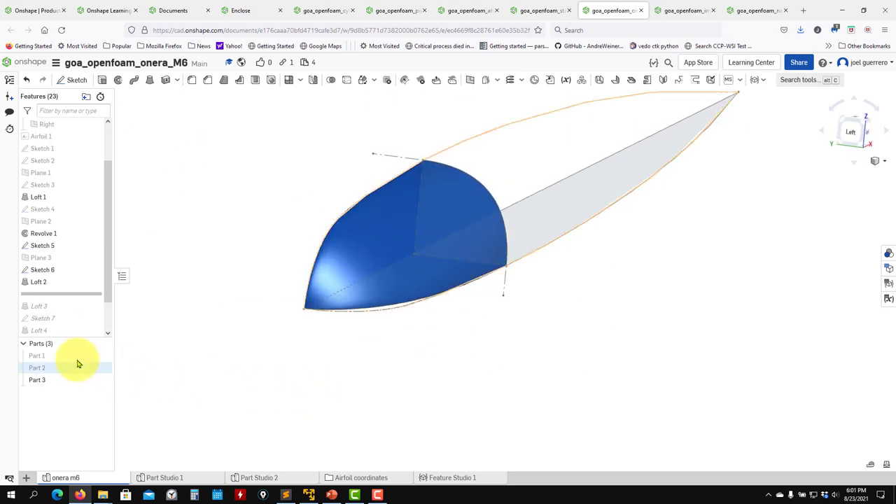
pyautogui.doubleClick(74, 285)
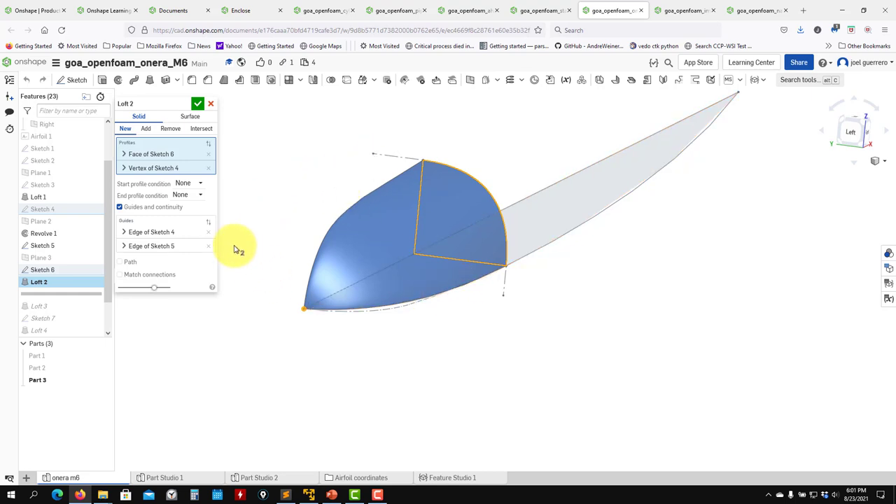
pyautogui.click(209, 106)
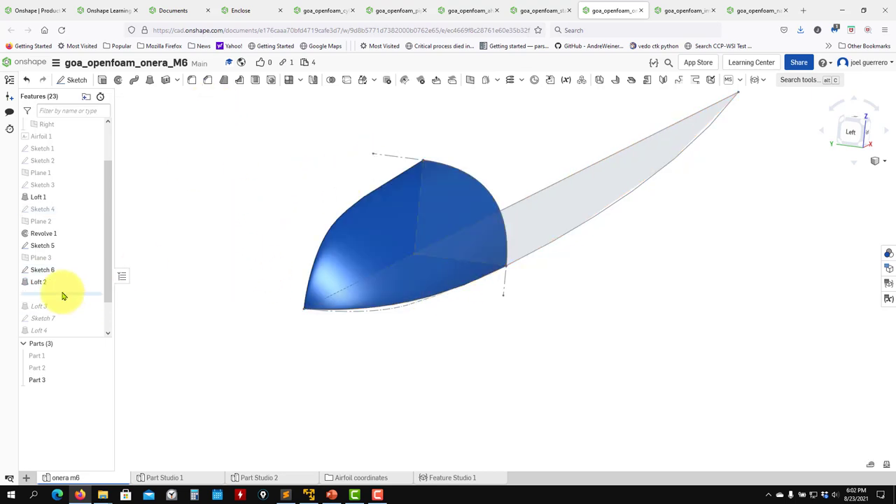
# Step: Roll forward to just after Loft 3, show Part 4 and examine the two lofted tip pieces together
pyautogui.moveTo(65, 310); pyautogui.dragTo(73, 300)
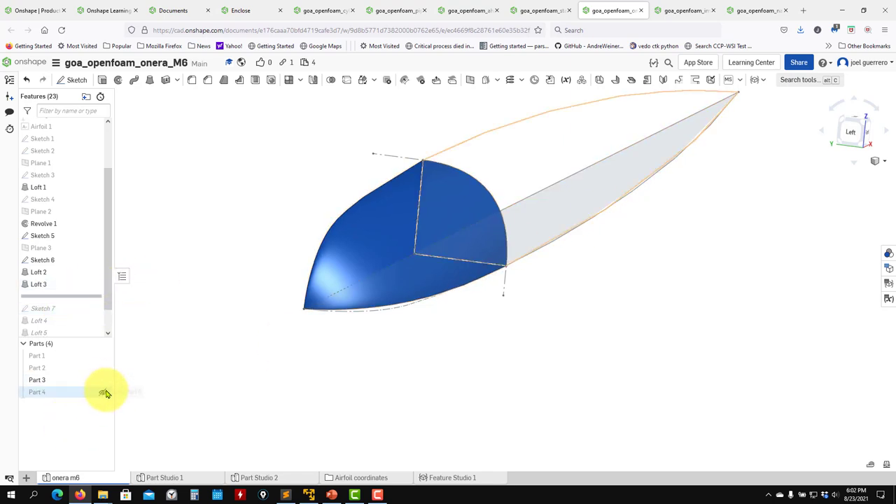
pyautogui.click(103, 392)
pyautogui.moveTo(702, 319); pyautogui.dragTo(602, 400, button='middle')
pyautogui.scroll(-1, 56, 297)
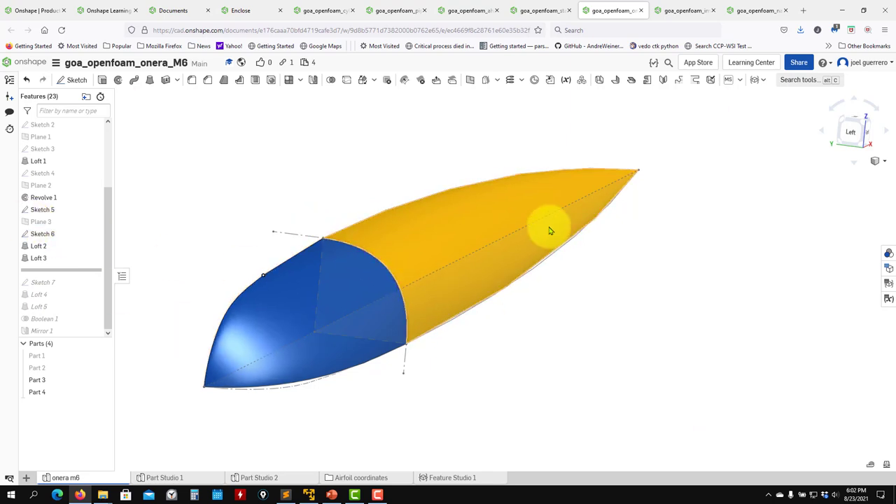
pyautogui.moveTo(440, 288); pyautogui.dragTo(519, 281, button='middle')
pyautogui.moveTo(521, 285); pyautogui.dragTo(573, 305, button='right')
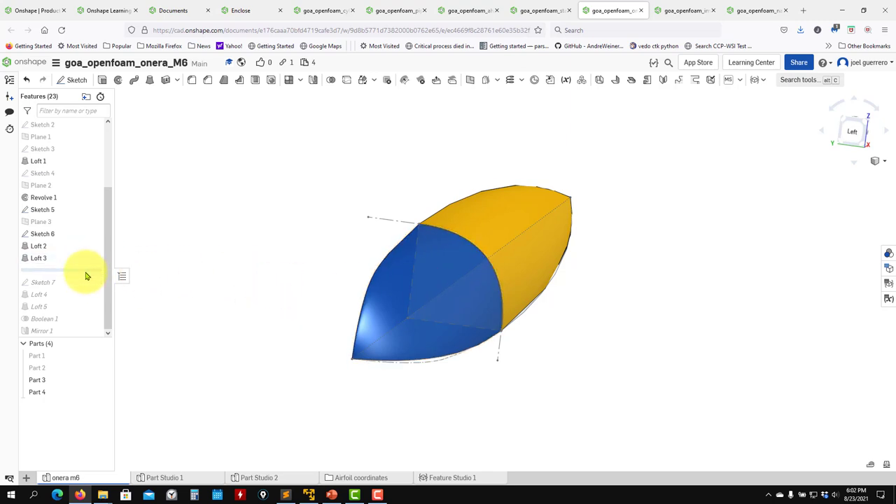
# Step: Roll forward to the end of the feature list after Mirror 1 and display only Part 1, hiding the other parts and Sketch 5
pyautogui.moveTo(80, 271)
pyautogui.mouseDown()
pyautogui.moveTo(88, 282)
pyautogui.moveTo(77, 332)
pyautogui.mouseUp()
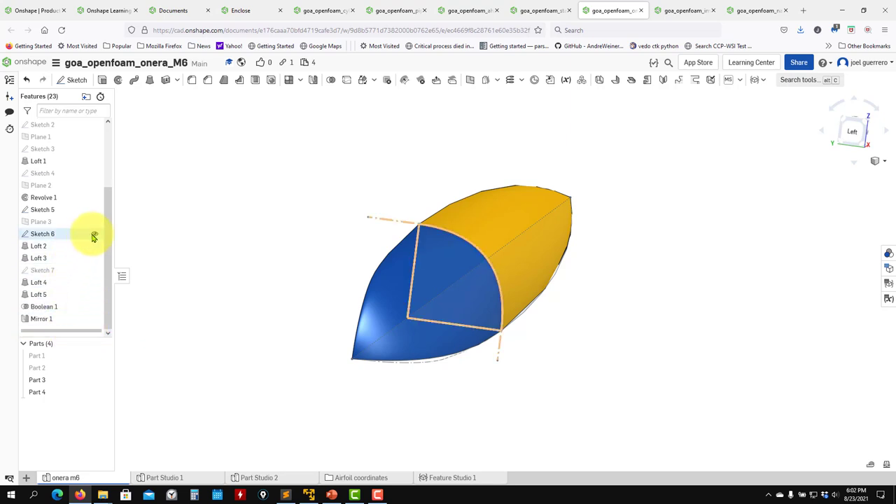
pyautogui.click(100, 368)
pyautogui.click(100, 355)
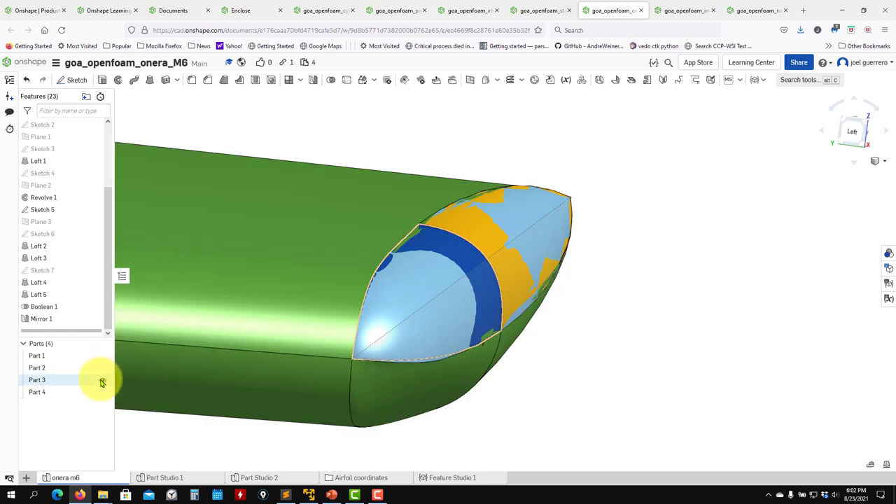
pyautogui.click(101, 380)
pyautogui.click(103, 392)
pyautogui.click(102, 366)
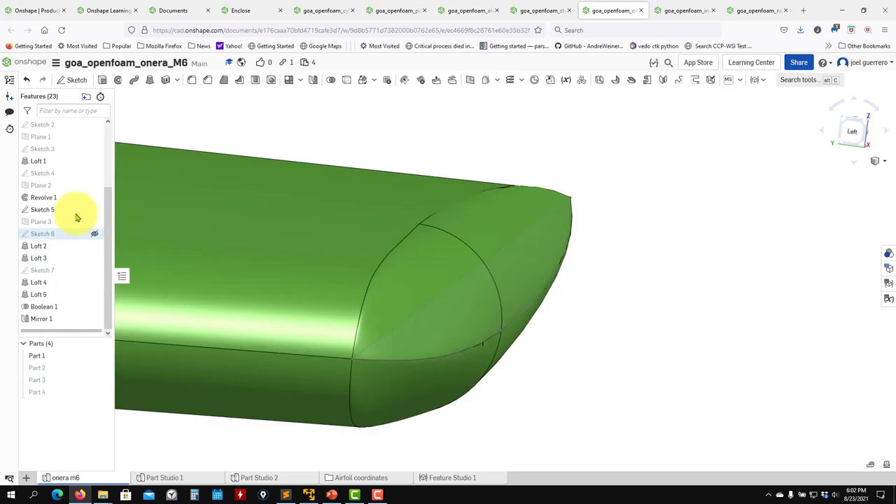
pyautogui.click(94, 210)
# Step: Examine the finished wing as a whole, including its rounded tip
pyautogui.scroll(-1, 544, 386)
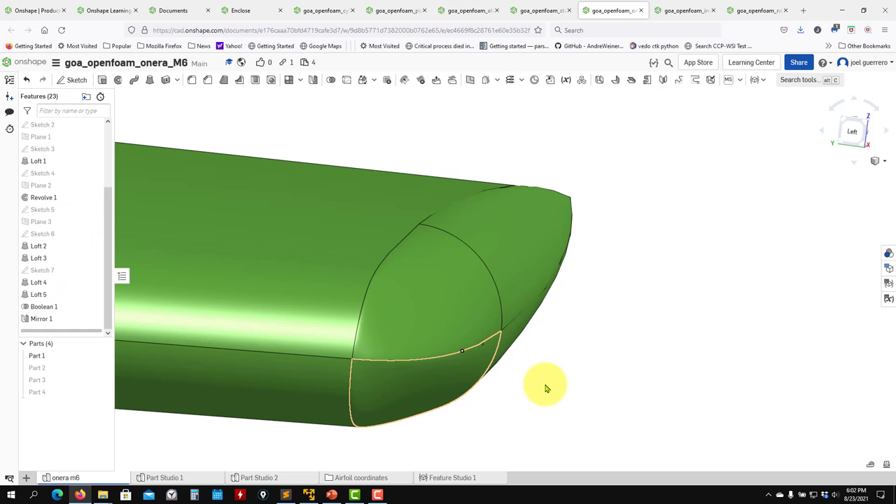
pyautogui.scroll(5, 628, 356)
pyautogui.scroll(-8, 630, 357)
pyautogui.scroll(-5, 630, 357)
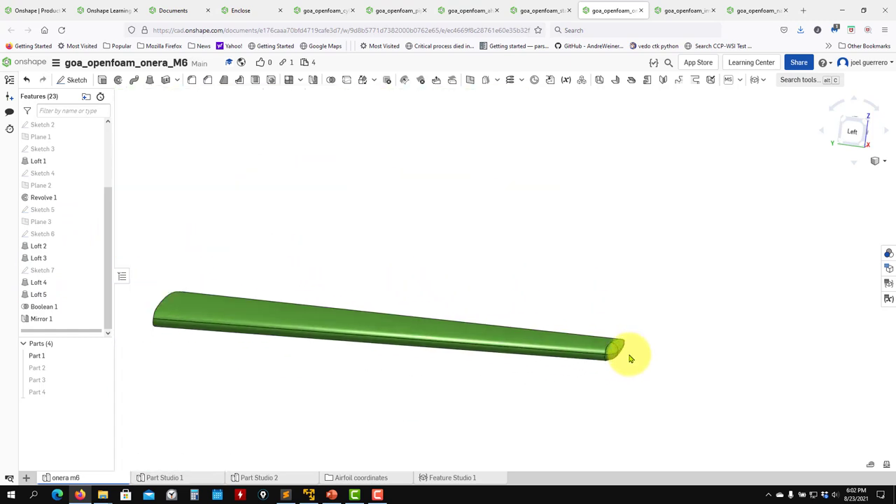
pyautogui.moveTo(630, 357); pyautogui.dragTo(185, 461, button='right')
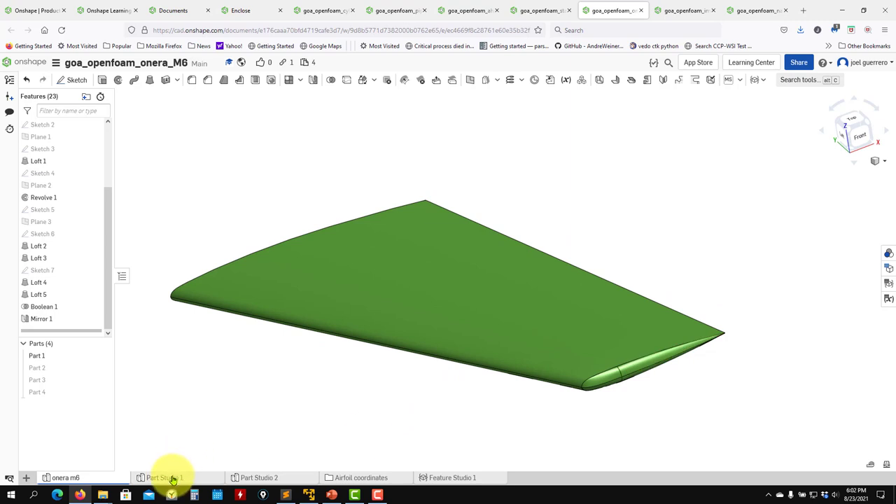
# Step: Look through Part Studio 1 and Part Studio 2 of the Onera M6 document and examine the wing variant in the second
pyautogui.click(173, 479)
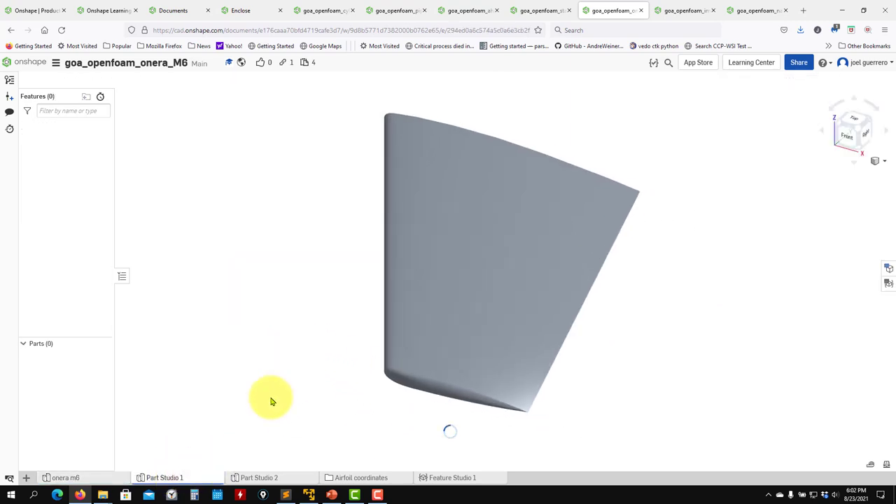
pyautogui.click(255, 478)
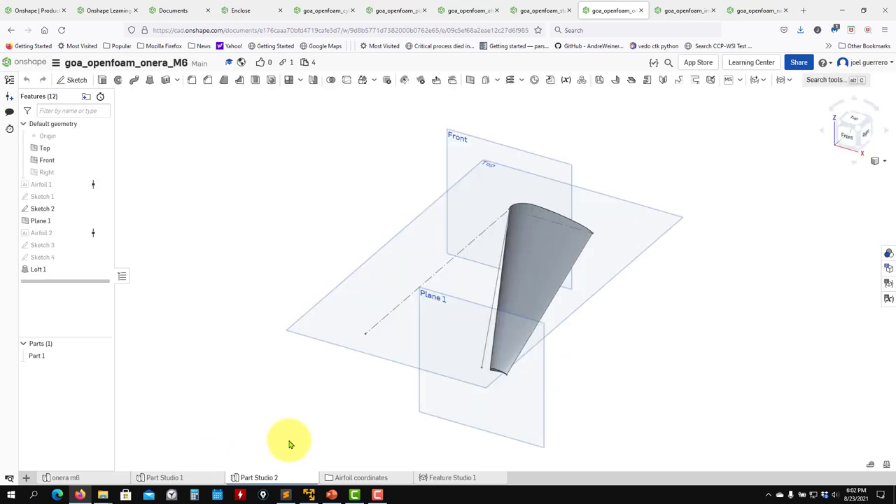
pyautogui.moveTo(291, 444); pyautogui.dragTo(326, 369, button='right')
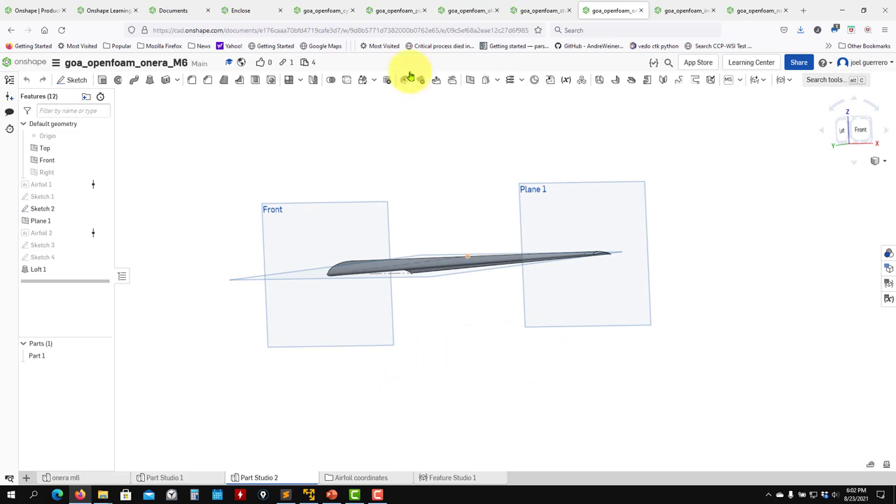
# Step: Examine Part 1 Drawing 1 in the drawings folder of the goa_openfoam_pipe_mixing_elbow document and return to the document's top level
pyautogui.click(315, 10)
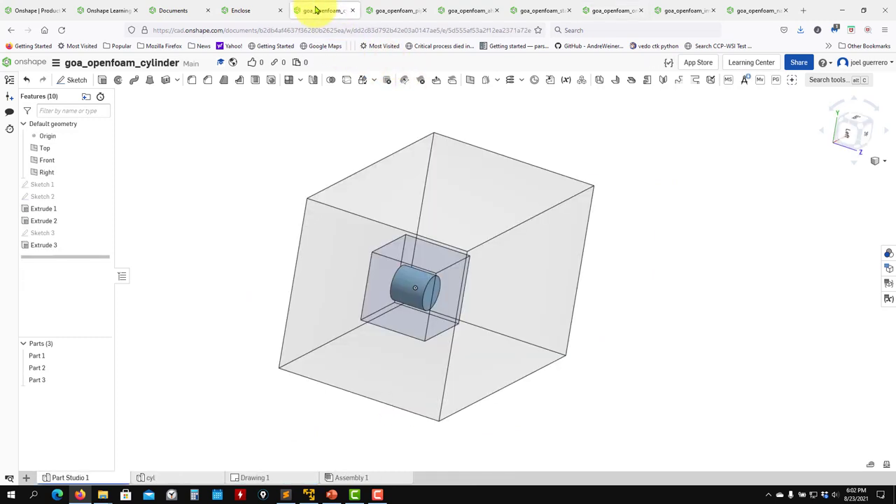
pyautogui.click(396, 10)
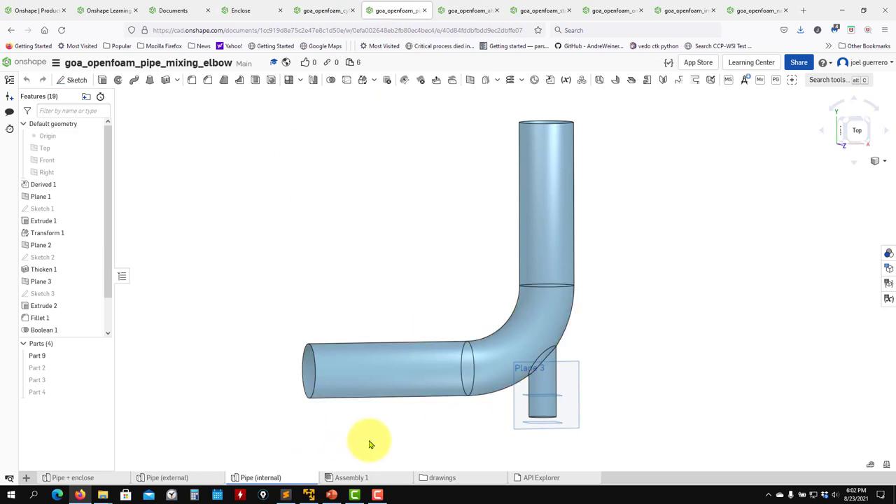
pyautogui.moveTo(454, 480)
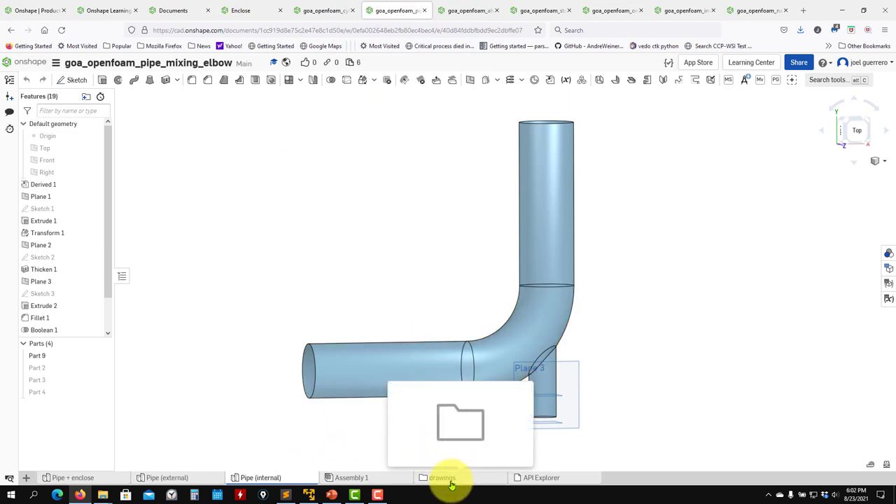
pyautogui.click(451, 481)
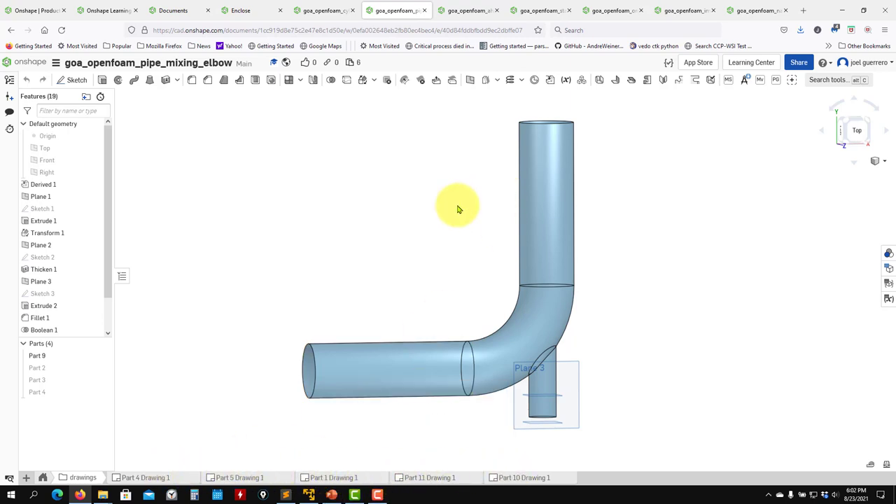
pyautogui.click(332, 478)
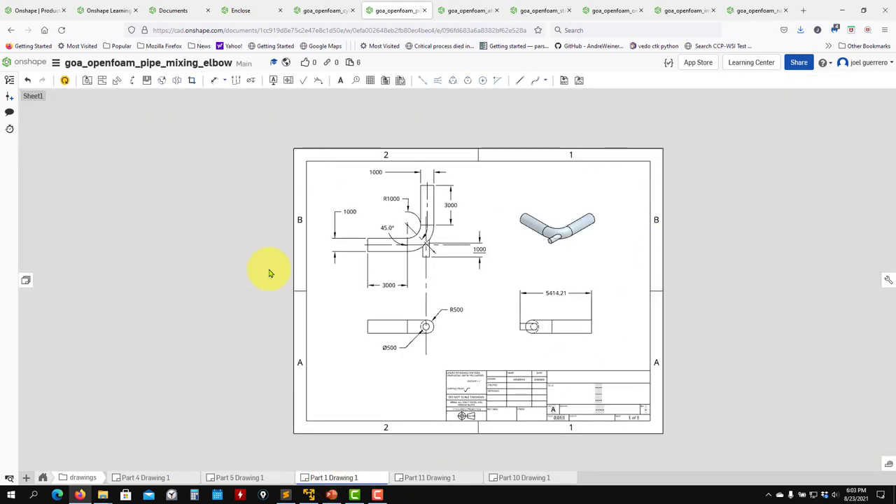
pyautogui.scroll(5, 515, 287)
pyautogui.press('f')
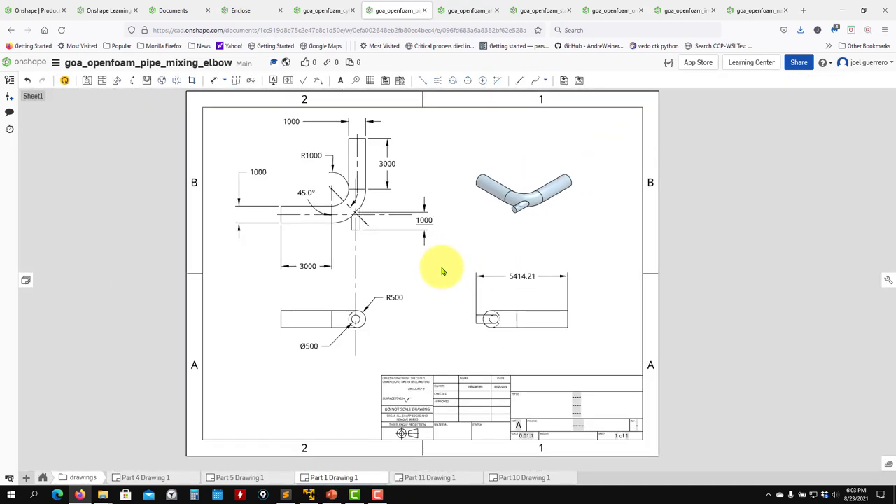
pyautogui.click(44, 480)
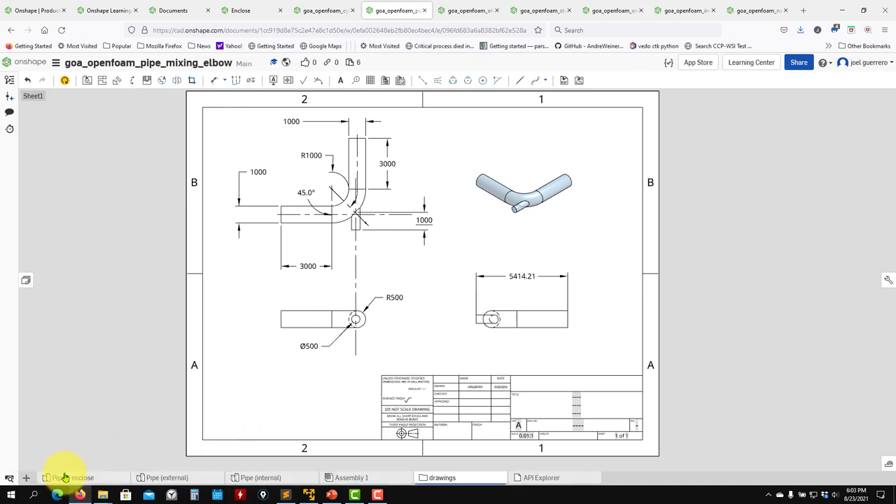
pyautogui.moveTo(43, 480)
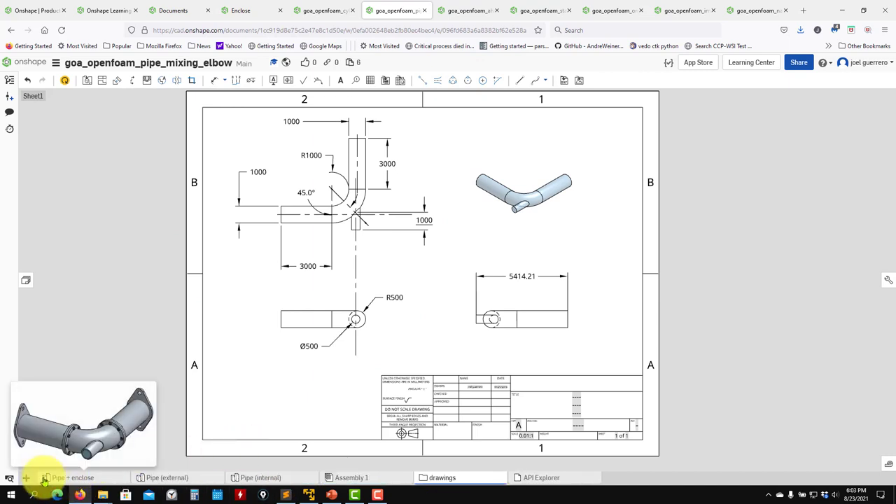
# Step: Open Part 1 Drawing 1 in the goa_openfoam_ahmed_v2 document and Drawing 1 in the goa_openfoam_cylinder document
pyautogui.click(443, 15)
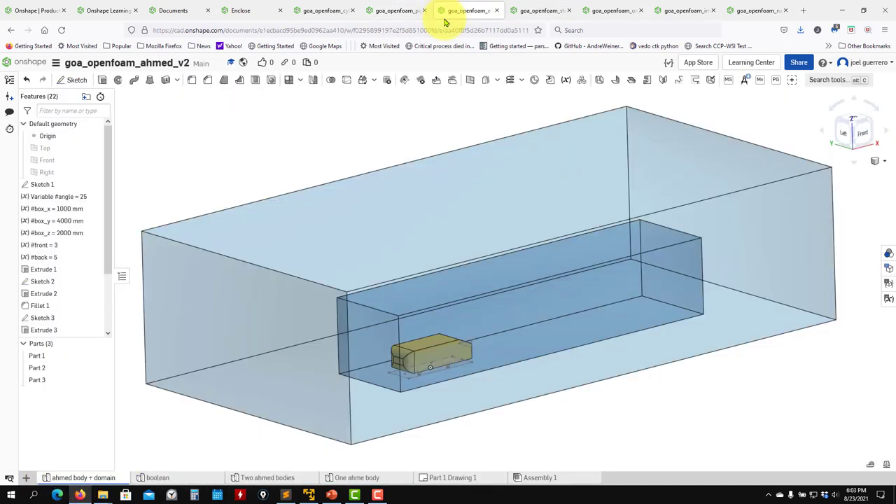
pyautogui.click(449, 479)
pyautogui.click(318, 9)
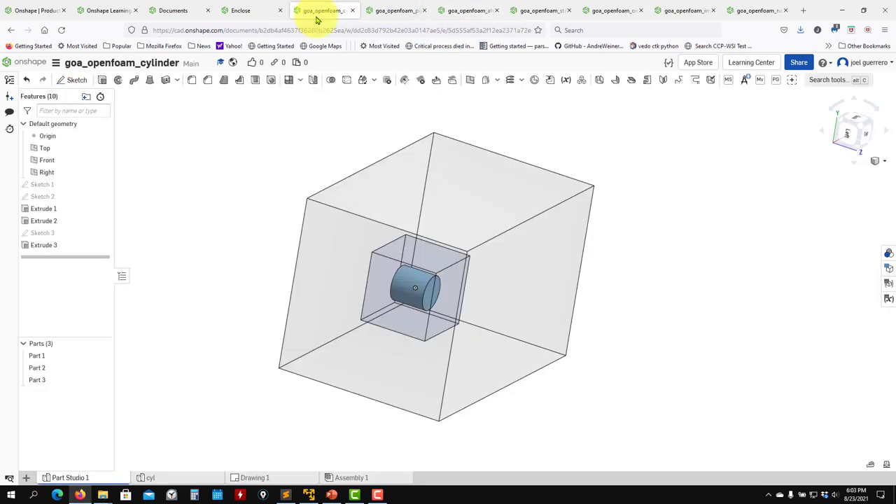
pyautogui.click(252, 477)
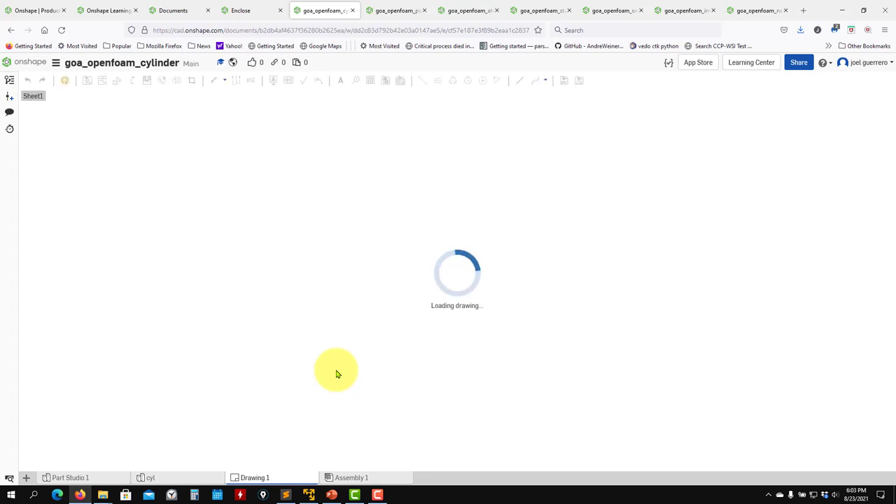
# Step: Examine the dimensioned Ahmed body drawing and revisit the cylinder and pipe mixing elbow drawings
pyautogui.click(474, 10)
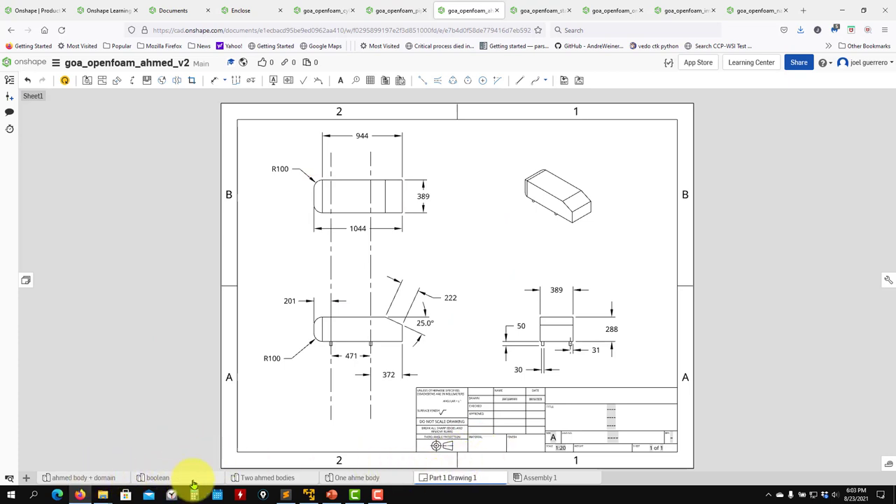
pyautogui.click(330, 9)
pyautogui.click(386, 7)
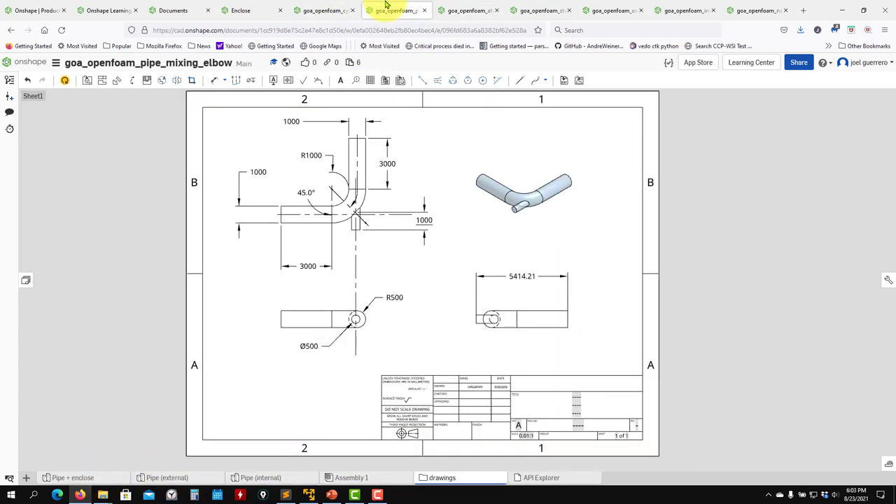